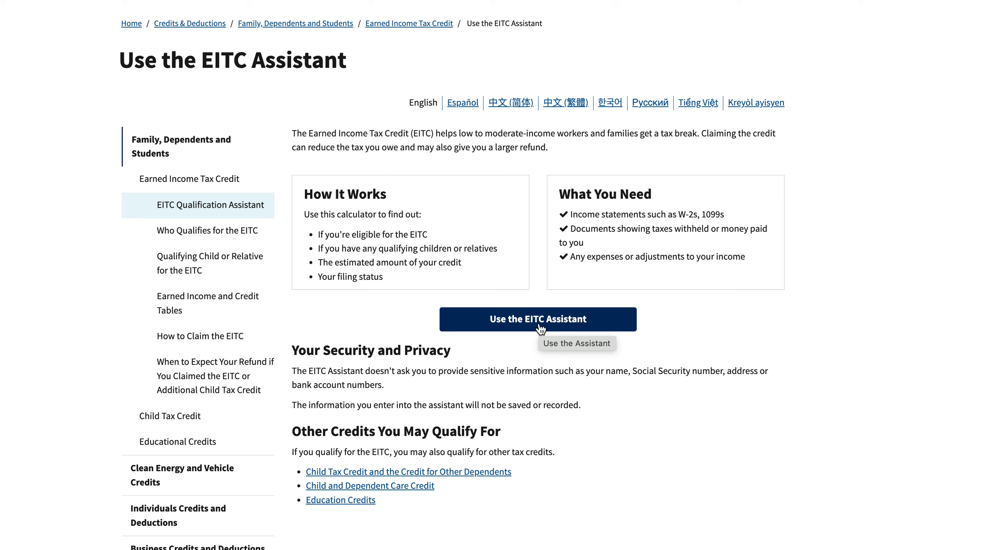
Start the EITC Assistant and select 2022 as the tax year to check eligibility for.
{"action": "left_click", "coordinate": [540, 325]}
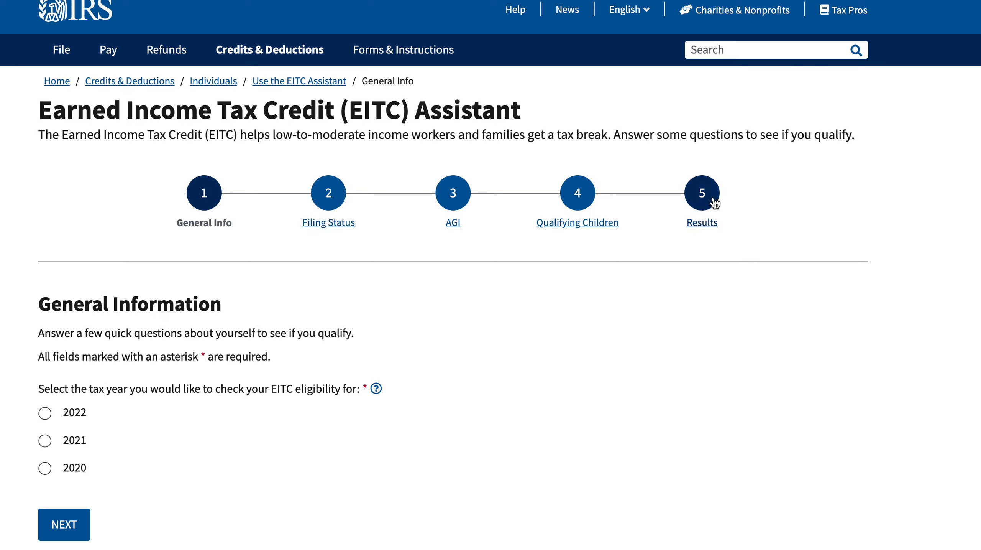
{"action": "scroll", "coordinate": [643, 307], "scroll_direction": "down", "scroll_amount": 3}
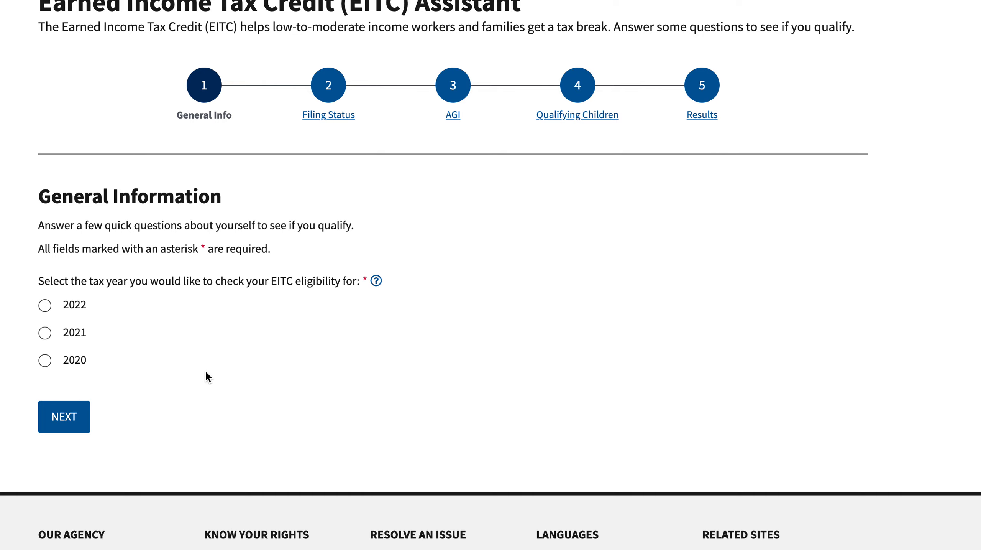
{"action": "scroll", "coordinate": [206, 370], "scroll_direction": "down", "scroll_amount": 3}
{"action": "scroll", "coordinate": [142, 241], "scroll_direction": "up", "scroll_amount": 4}
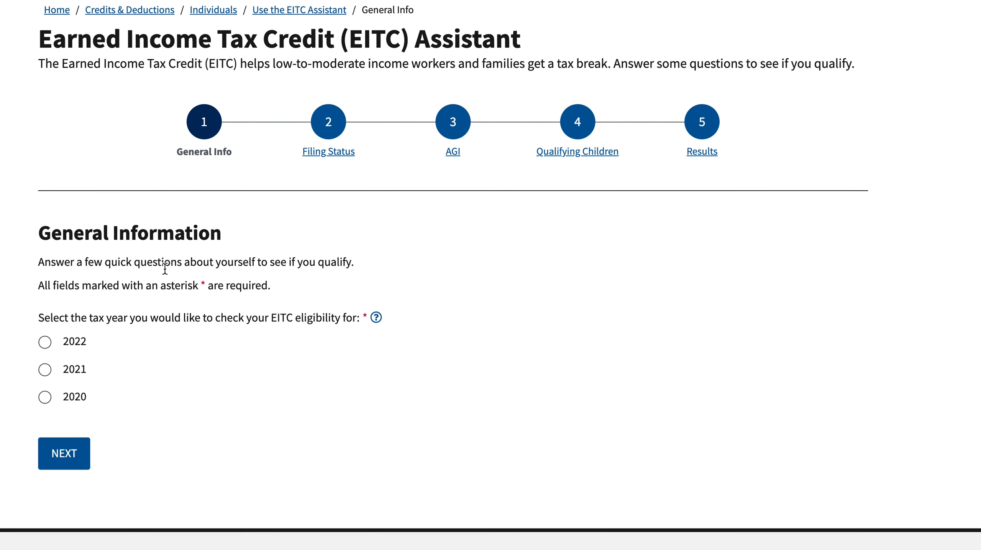
{"action": "left_click", "coordinate": [45, 342]}
{"action": "scroll", "coordinate": [195, 366], "scroll_direction": "down", "scroll_amount": 2}
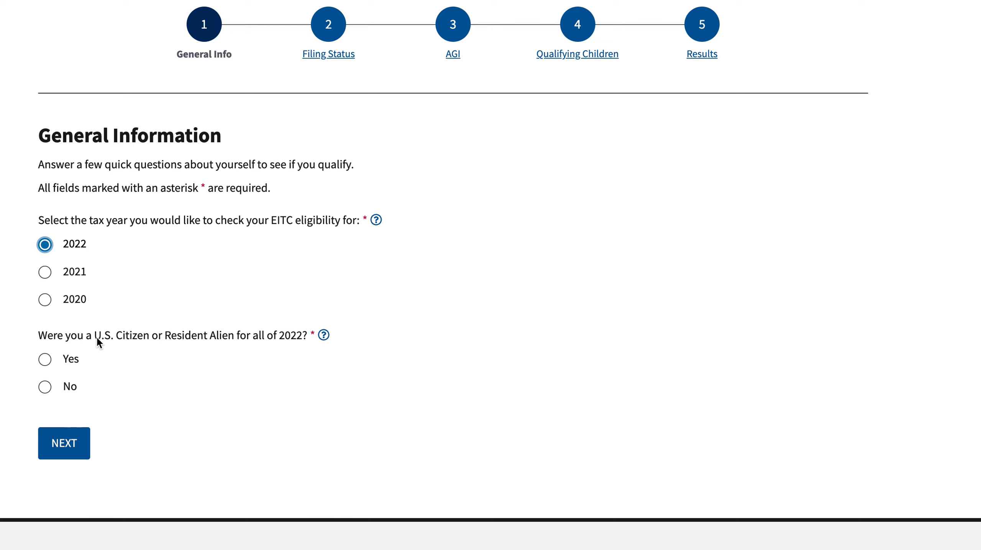
Test No and settle on Yes for both the 2022 U.S. citizen or resident alien question and the valid social security number question.
{"action": "left_click", "coordinate": [43, 387]}
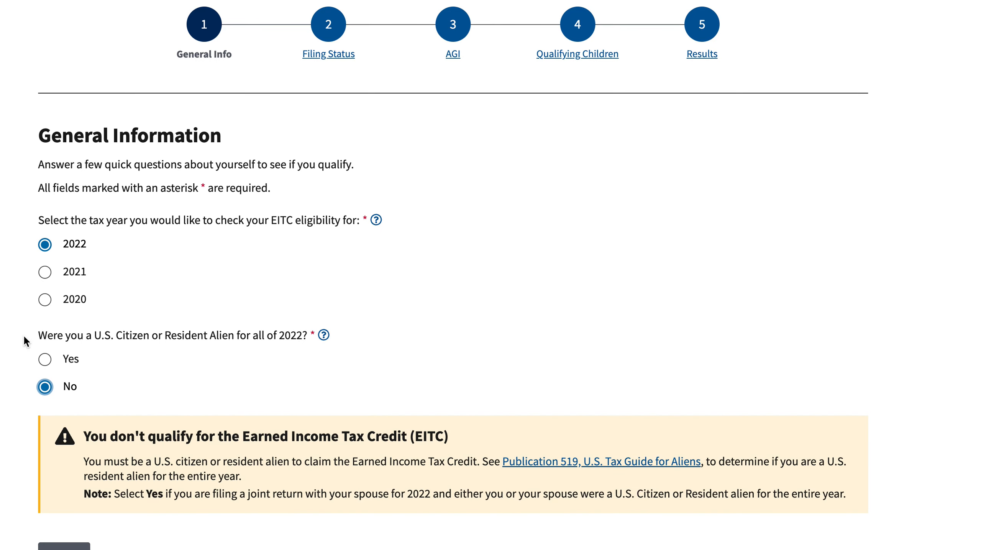
{"action": "left_click", "coordinate": [45, 359]}
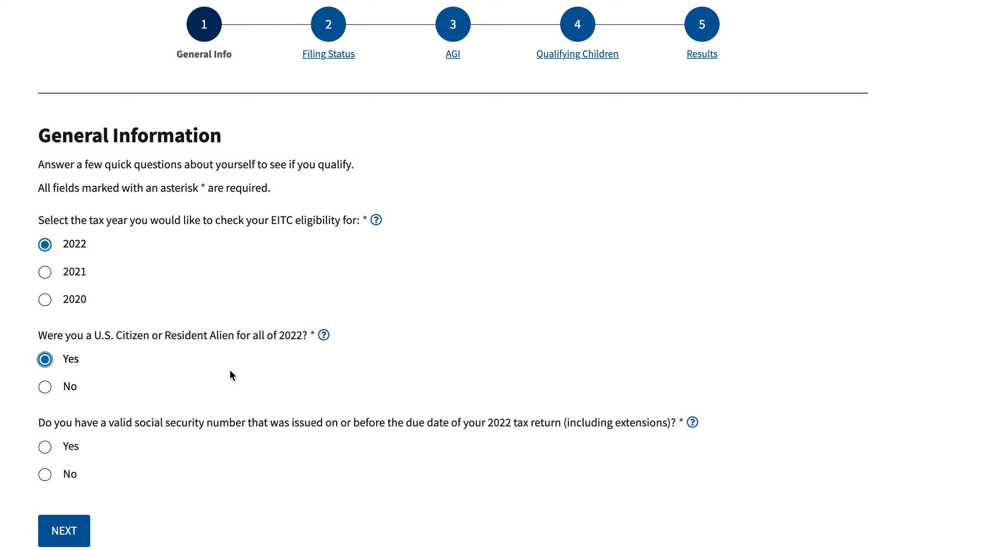
{"action": "scroll", "coordinate": [230, 371], "scroll_direction": "down", "scroll_amount": 3}
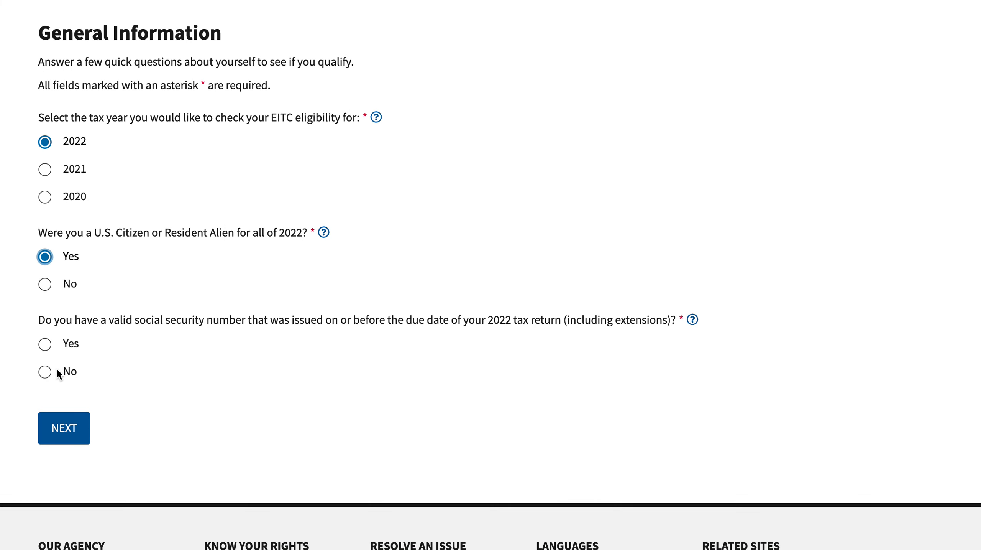
{"action": "left_click", "coordinate": [45, 372]}
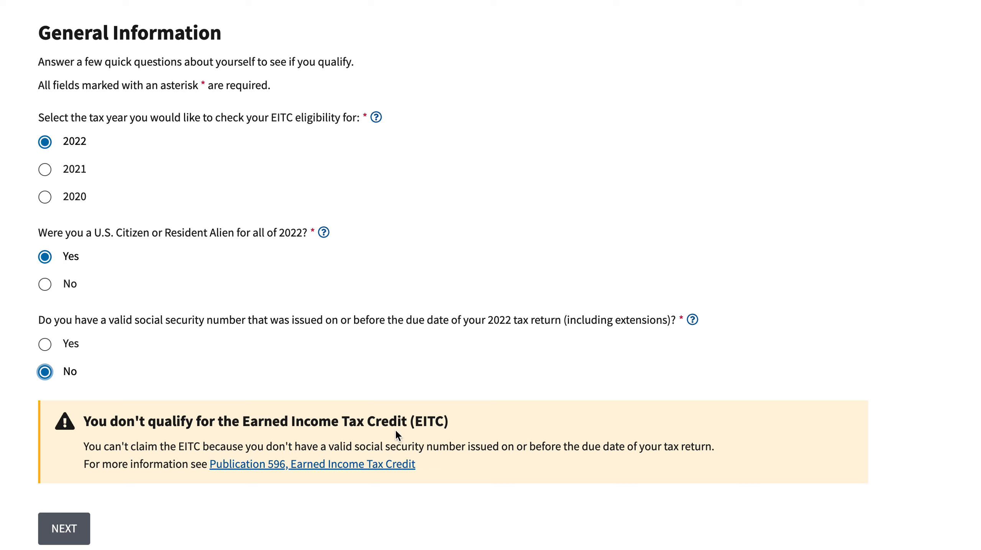
{"action": "left_click", "coordinate": [45, 344]}
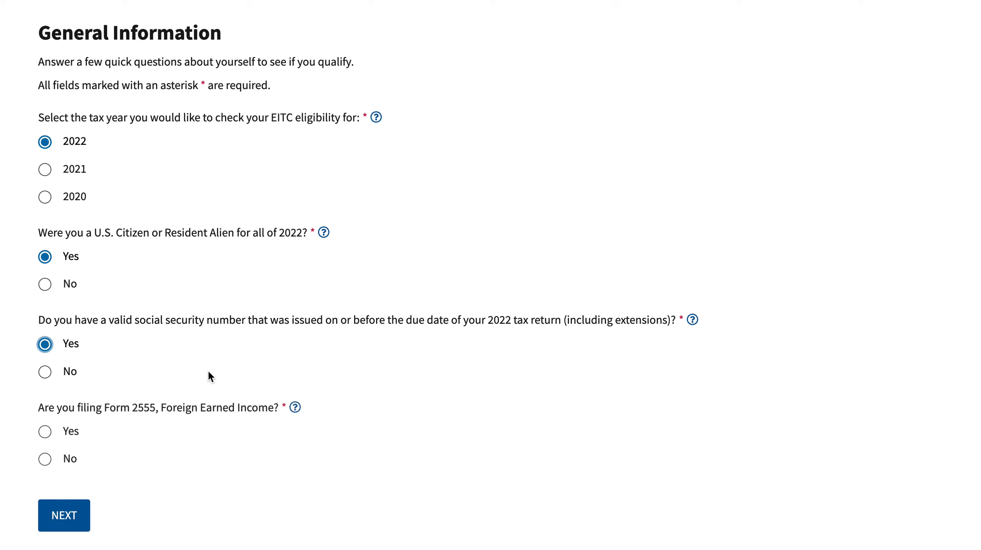
Answer No to filing Form 2555 and No to being claimed as a dependent or qualifying child by someone else.
{"action": "scroll", "coordinate": [210, 366], "scroll_direction": "down", "scroll_amount": 2}
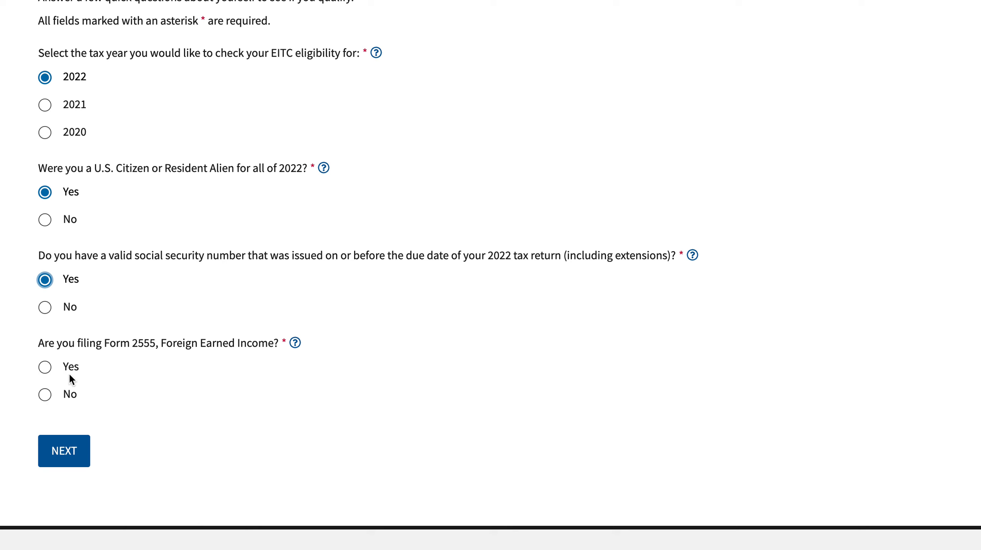
{"action": "left_click", "coordinate": [45, 367]}
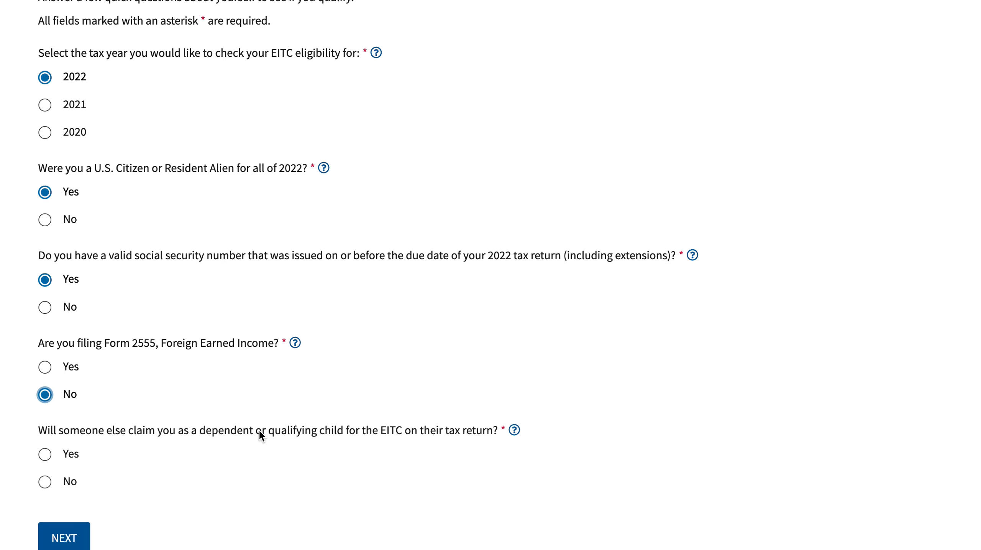
{"action": "scroll", "coordinate": [259, 435], "scroll_direction": "down", "scroll_amount": 3}
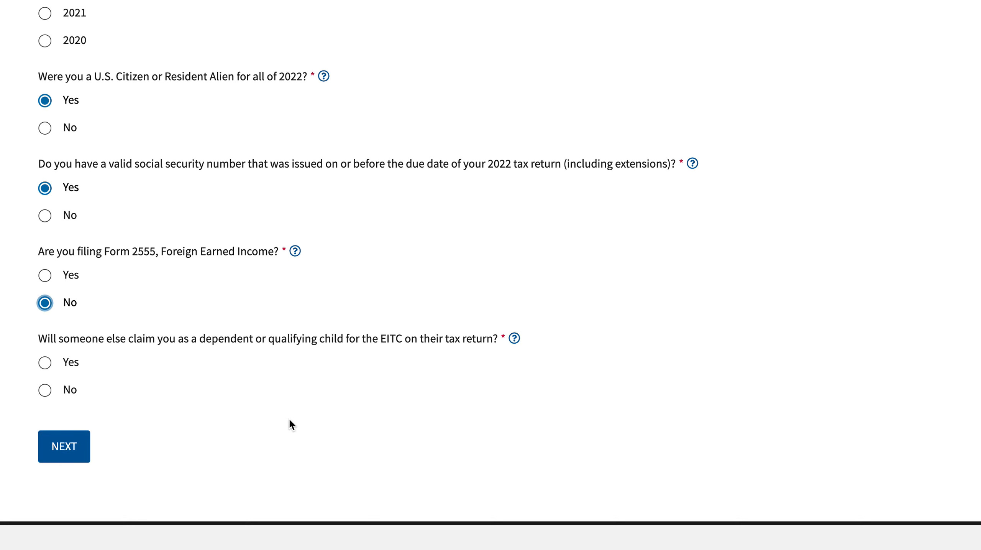
{"action": "left_click", "coordinate": [45, 390]}
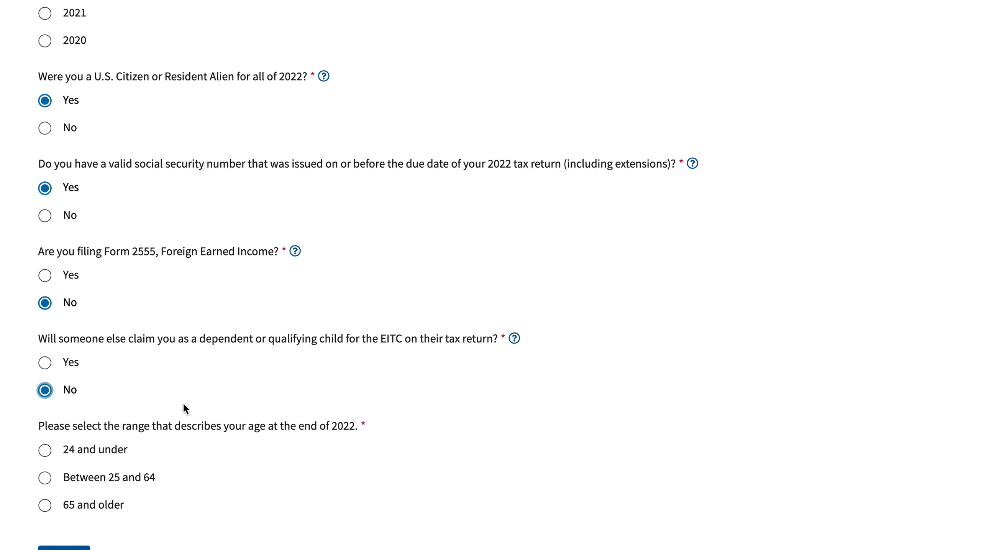
Try each of the three age ranges, and test Yes before restoring No for being claimed as a dependent.
{"action": "scroll", "coordinate": [162, 440], "scroll_direction": "down", "scroll_amount": 2}
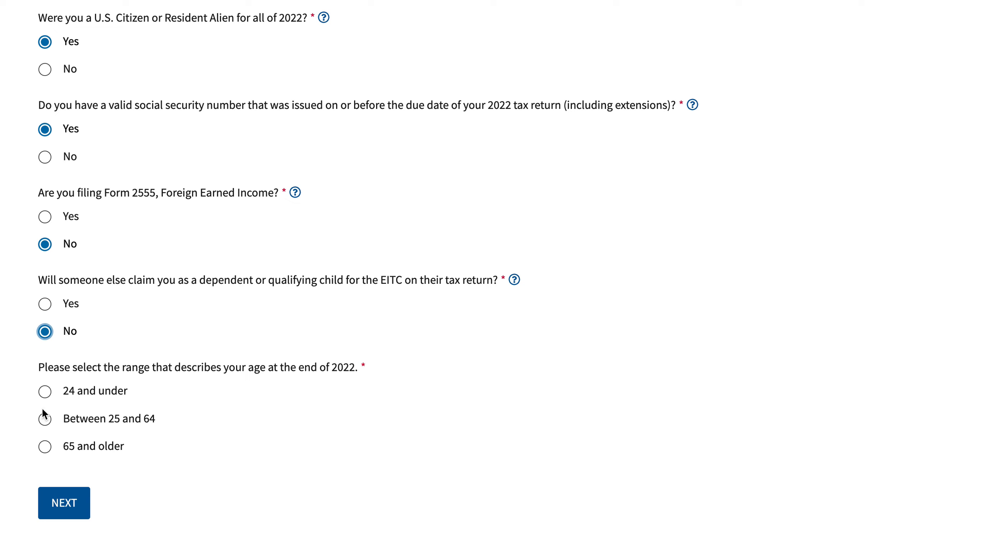
{"action": "left_click", "coordinate": [43, 391]}
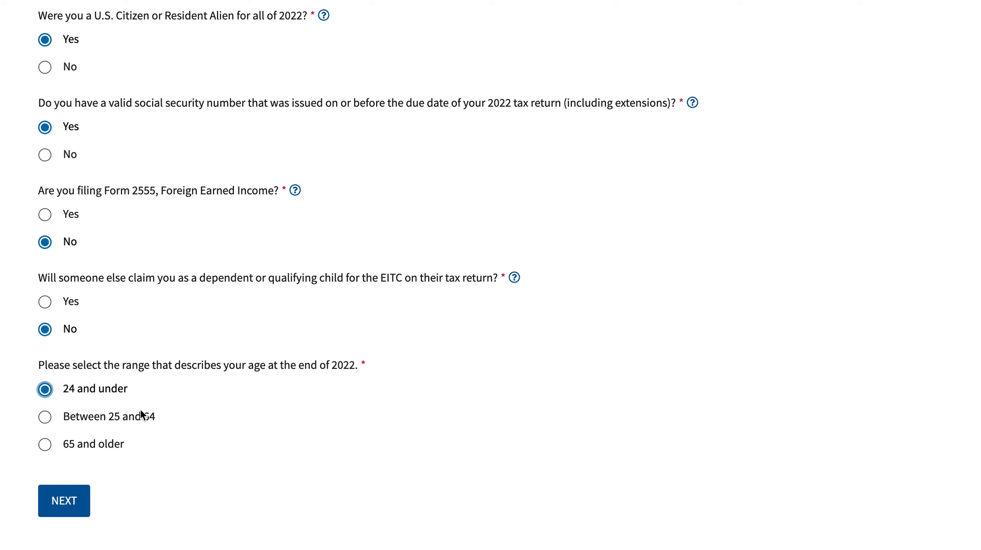
{"action": "left_click", "coordinate": [45, 418]}
{"action": "left_click", "coordinate": [45, 444]}
{"action": "left_click", "coordinate": [46, 301]}
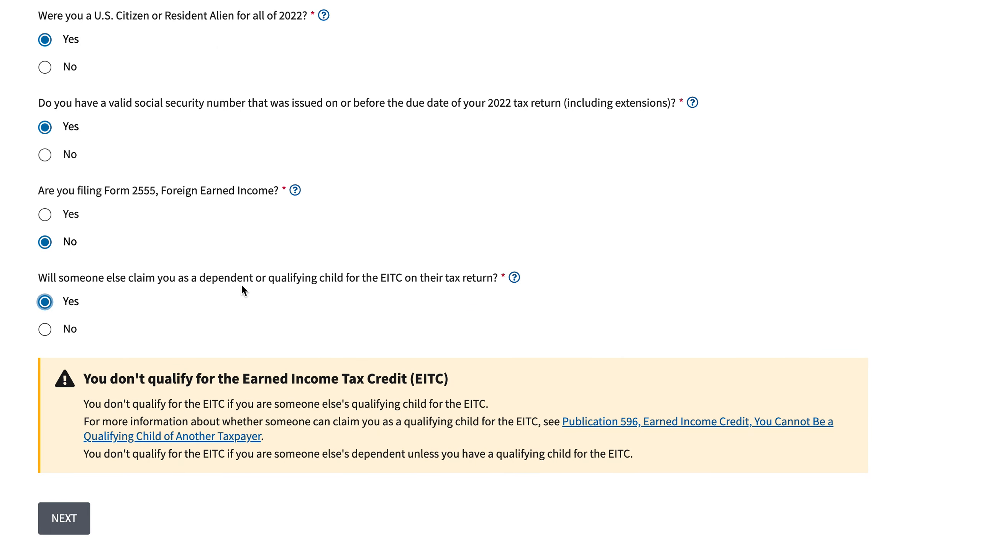
{"action": "left_click", "coordinate": [45, 330]}
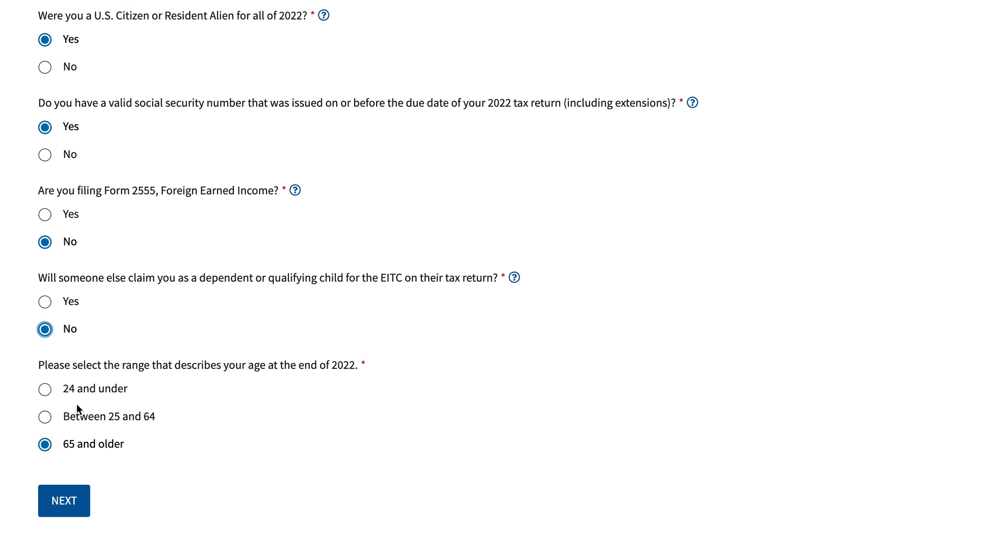
Set the age range at the end of 2022 to Between 25 and 64 and continue to Filing Status.
{"action": "left_click", "coordinate": [50, 421]}
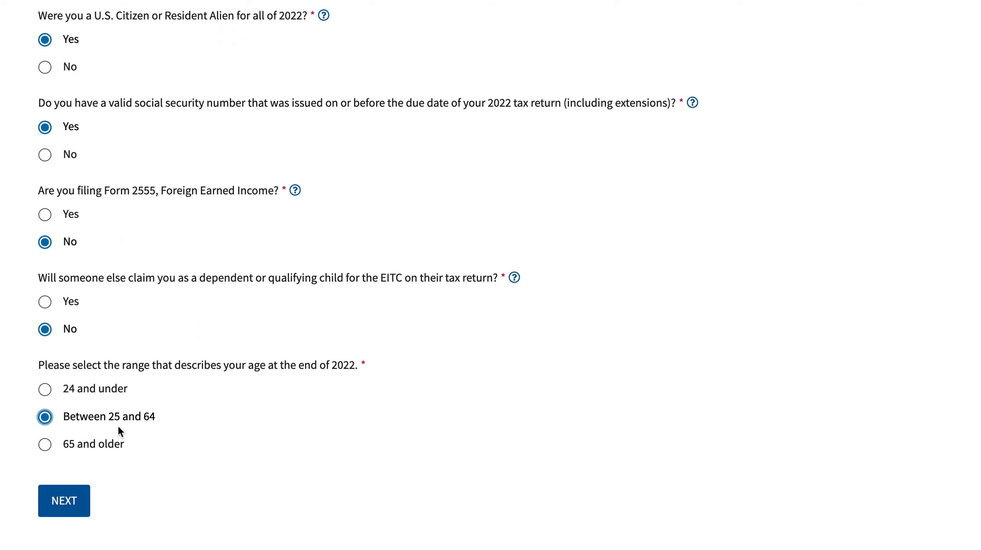
{"action": "left_click", "coordinate": [62, 507]}
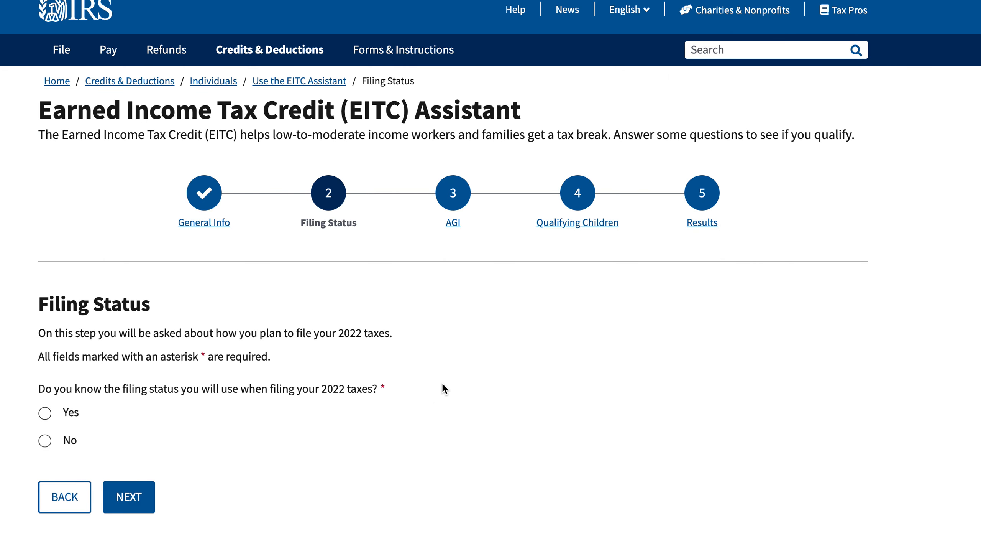
Answer No to knowing the 2022 filing status and set the marital status on December 31, 2022 to Married.
{"action": "left_click", "coordinate": [44, 440]}
{"action": "scroll", "coordinate": [118, 422], "scroll_direction": "down", "scroll_amount": 2}
{"action": "scroll", "coordinate": [119, 419], "scroll_direction": "down", "scroll_amount": 1}
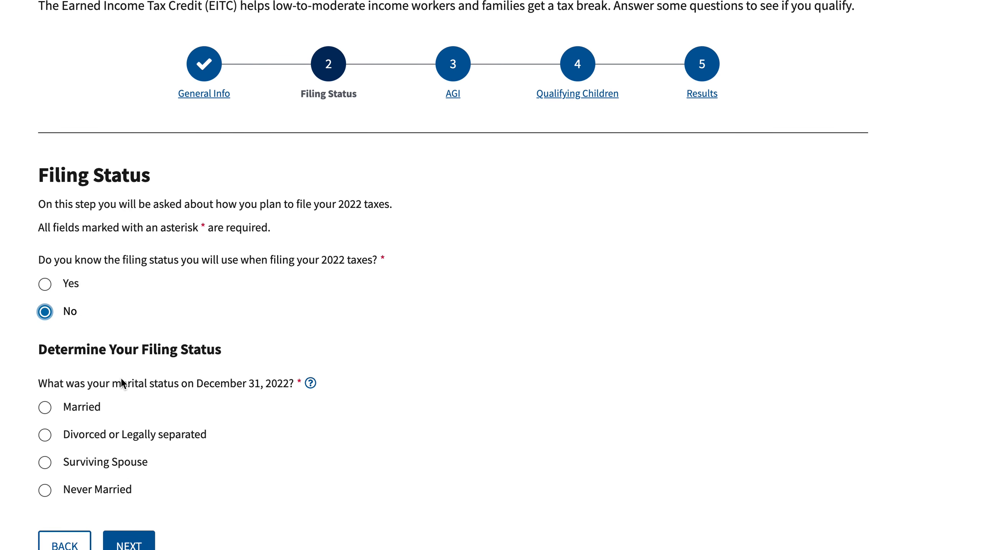
{"action": "scroll", "coordinate": [122, 378], "scroll_direction": "down", "scroll_amount": 2}
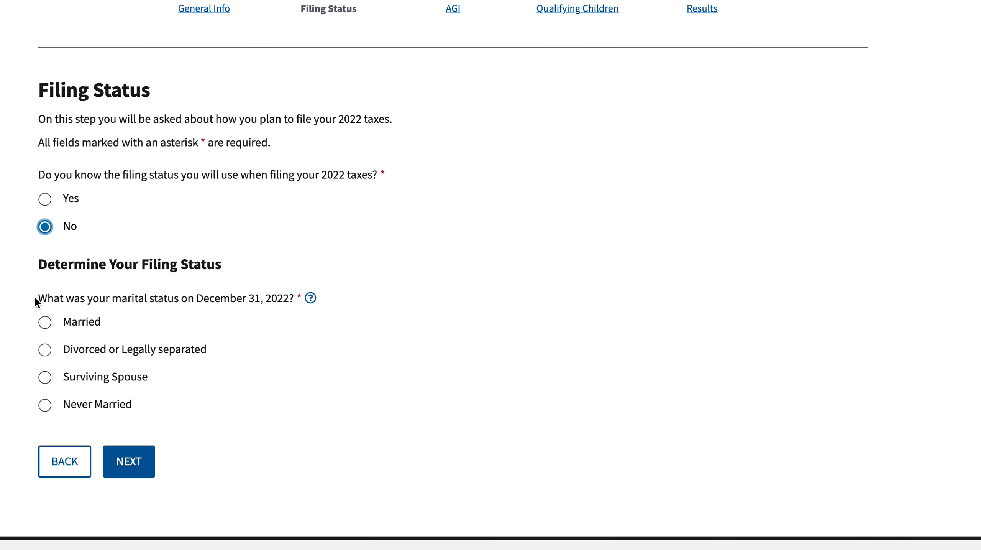
{"action": "left_click", "coordinate": [45, 322]}
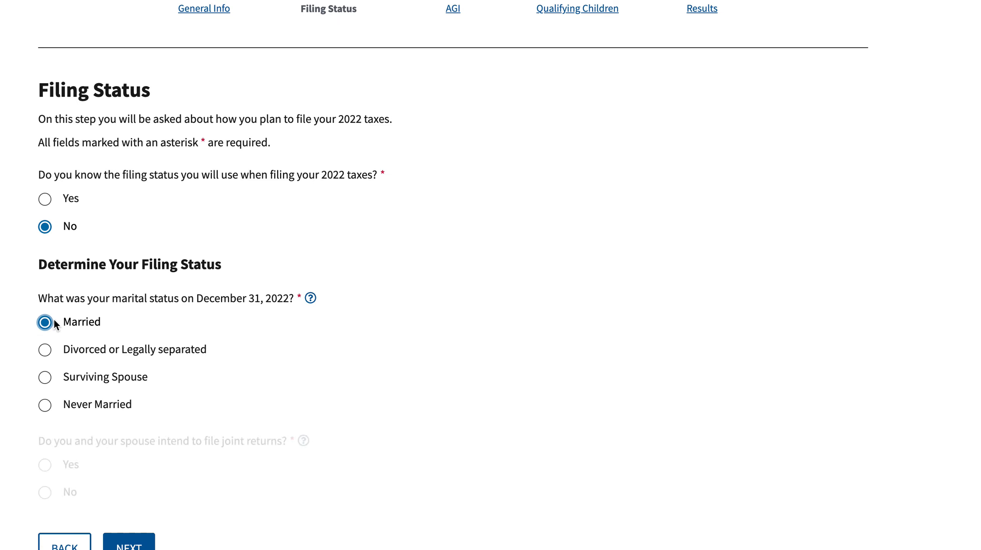
Try the marital statuses Divorced or Legally separated, Surviving Spouse and Never Married, and return to Married.
{"action": "left_click", "coordinate": [46, 350]}
{"action": "scroll", "coordinate": [72, 350], "scroll_direction": "down", "scroll_amount": 2}
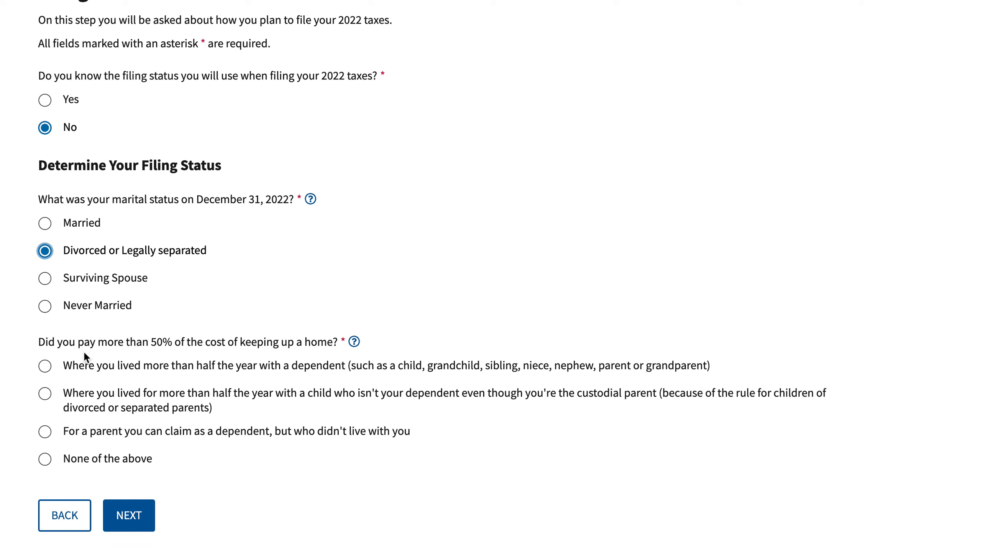
{"action": "left_click", "coordinate": [45, 278]}
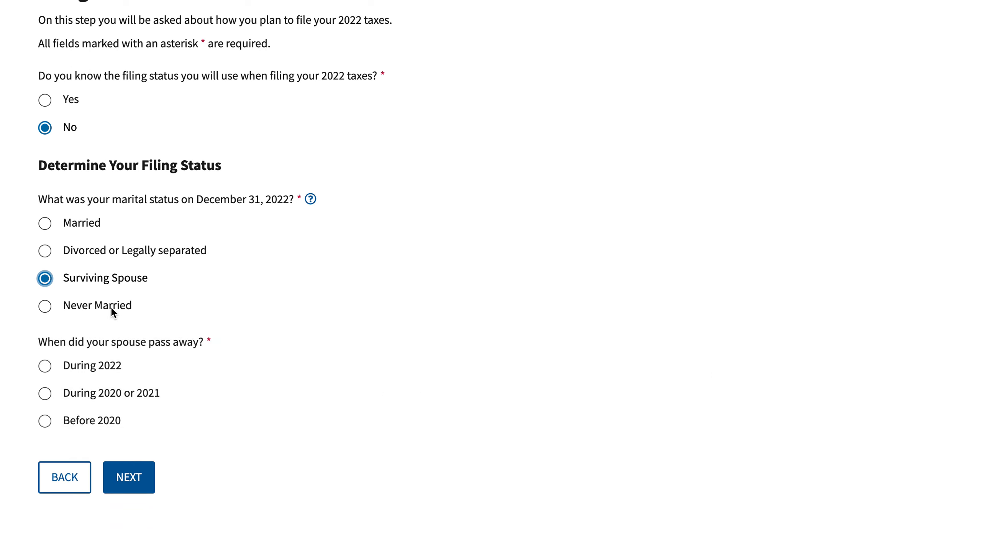
{"action": "left_click", "coordinate": [44, 306]}
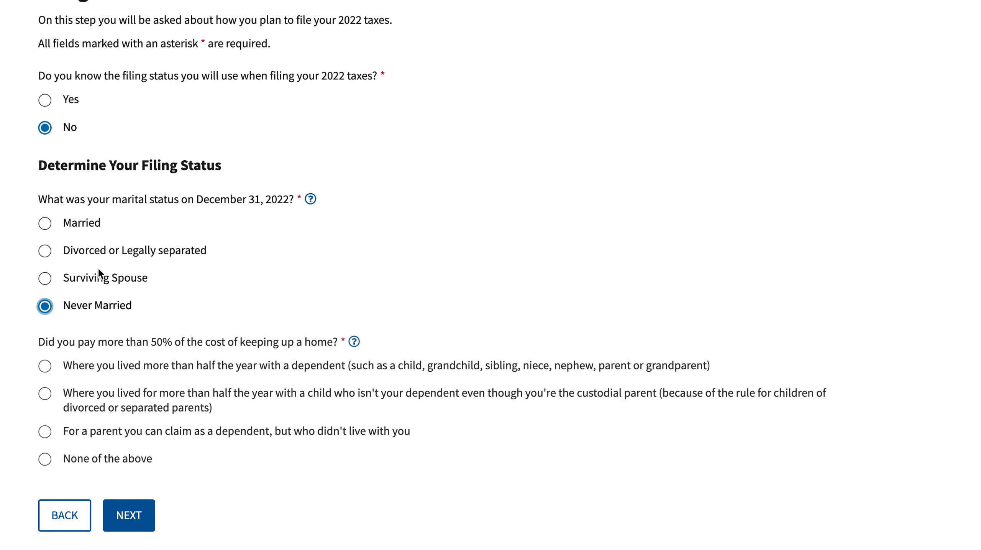
{"action": "left_click", "coordinate": [45, 224]}
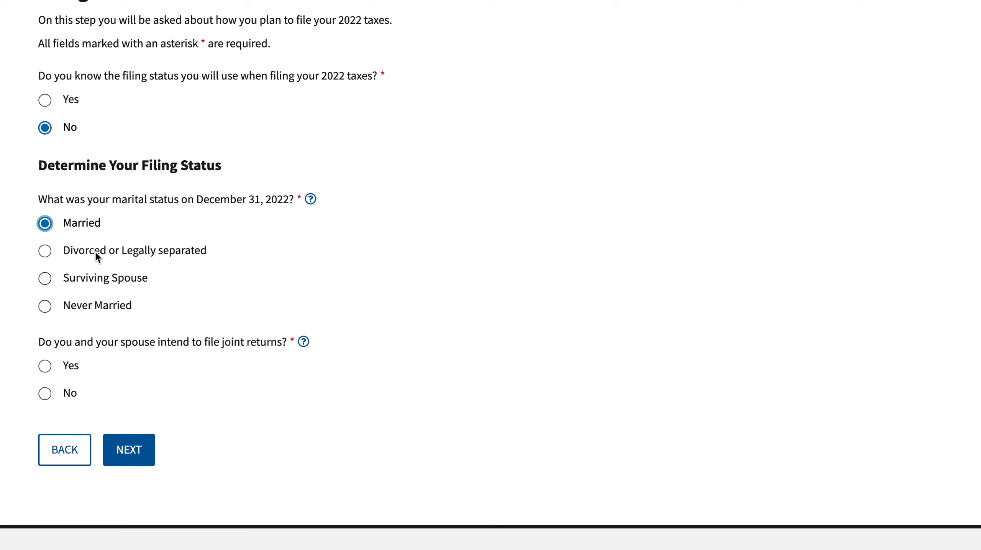
Try answering No to filing joint returns and Yes to sharing a principal residence for the last 6 months of 2022.
{"action": "left_click", "coordinate": [45, 393]}
{"action": "scroll", "coordinate": [147, 406], "scroll_direction": "down", "scroll_amount": 2}
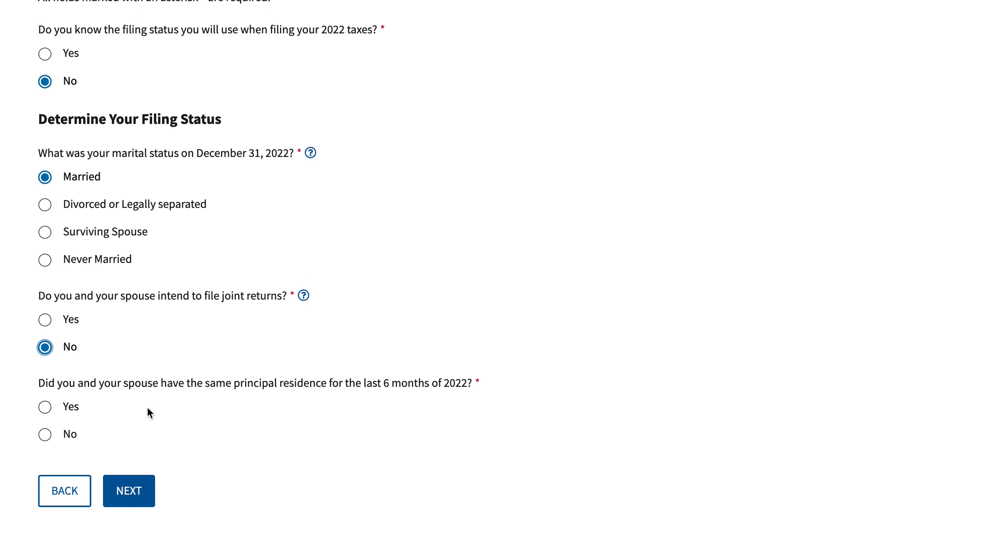
{"action": "scroll", "coordinate": [147, 406], "scroll_direction": "down", "scroll_amount": 2}
{"action": "left_click", "coordinate": [44, 363]}
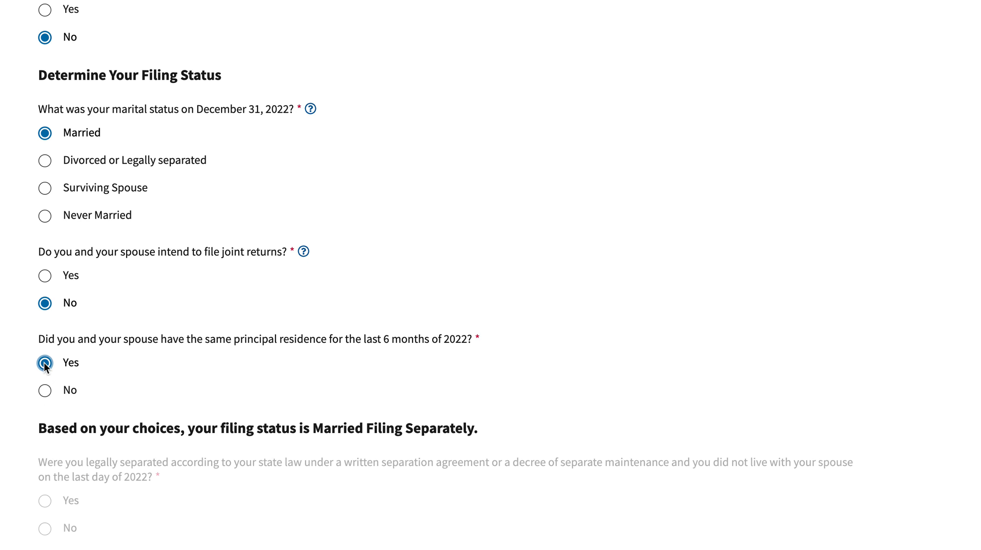
{"action": "scroll", "coordinate": [91, 386], "scroll_direction": "down", "scroll_amount": 4}
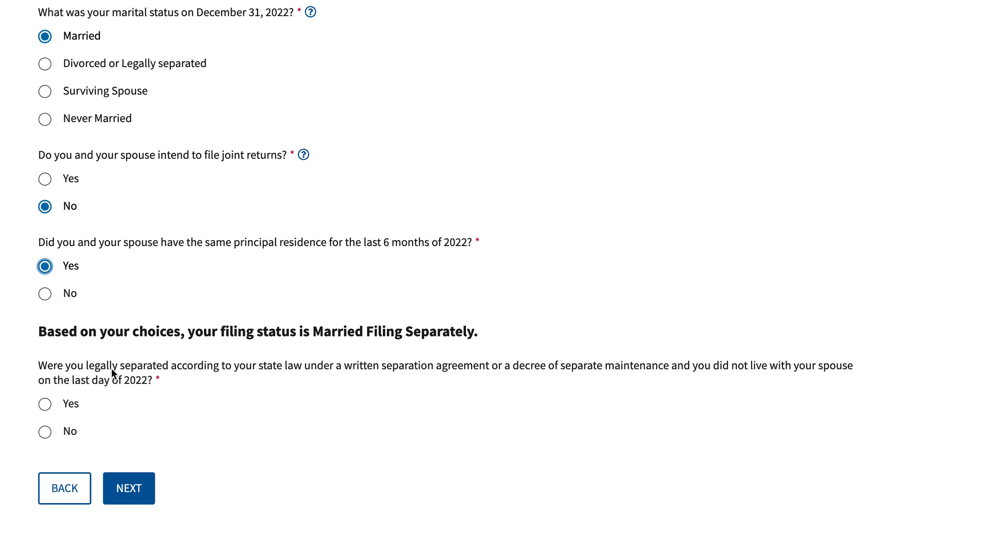
Try No and then Yes for the question about being legally separated and living apart on the last day of 2022.
{"action": "left_click", "coordinate": [45, 431]}
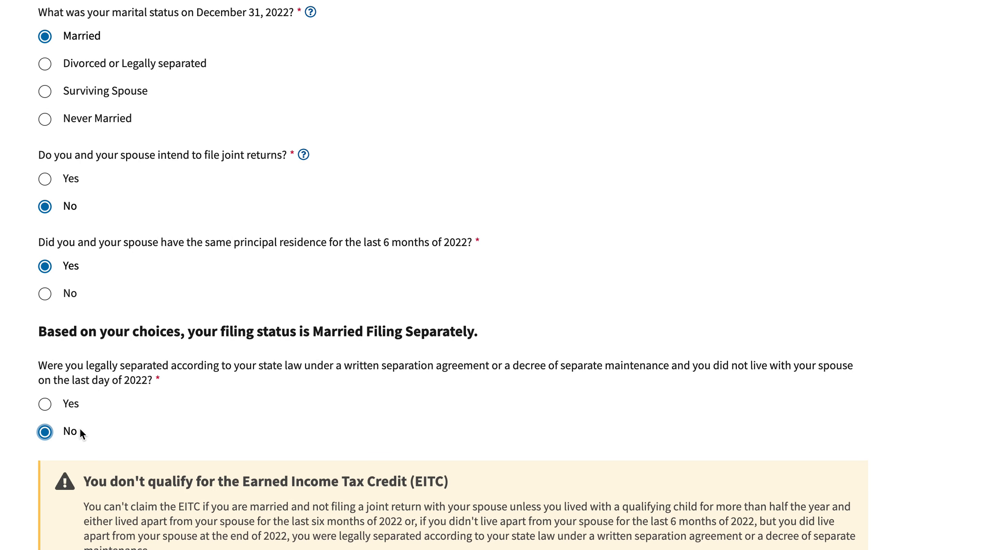
{"action": "scroll", "coordinate": [215, 408], "scroll_direction": "down", "scroll_amount": 3}
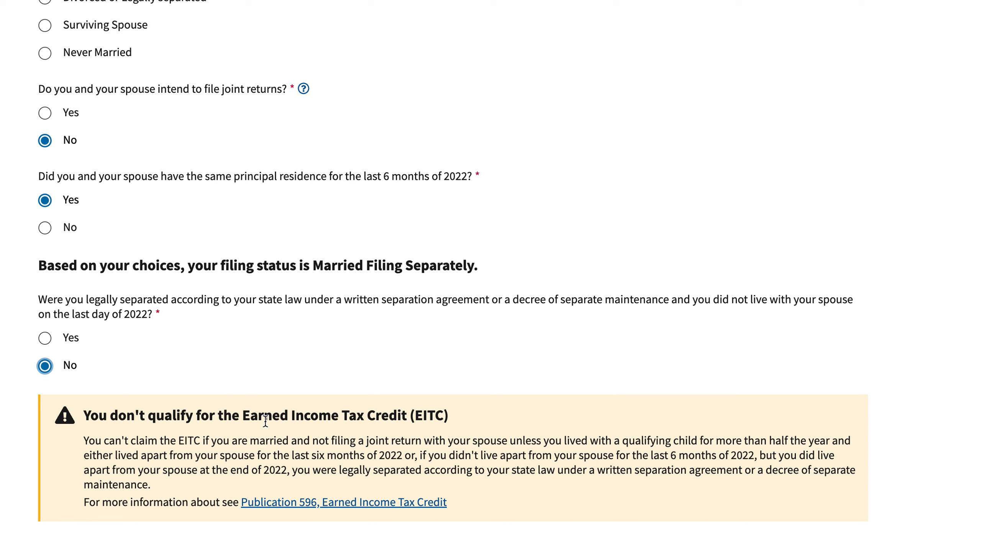
{"action": "left_click", "coordinate": [45, 339]}
{"action": "scroll", "coordinate": [212, 381], "scroll_direction": "down", "scroll_amount": 3}
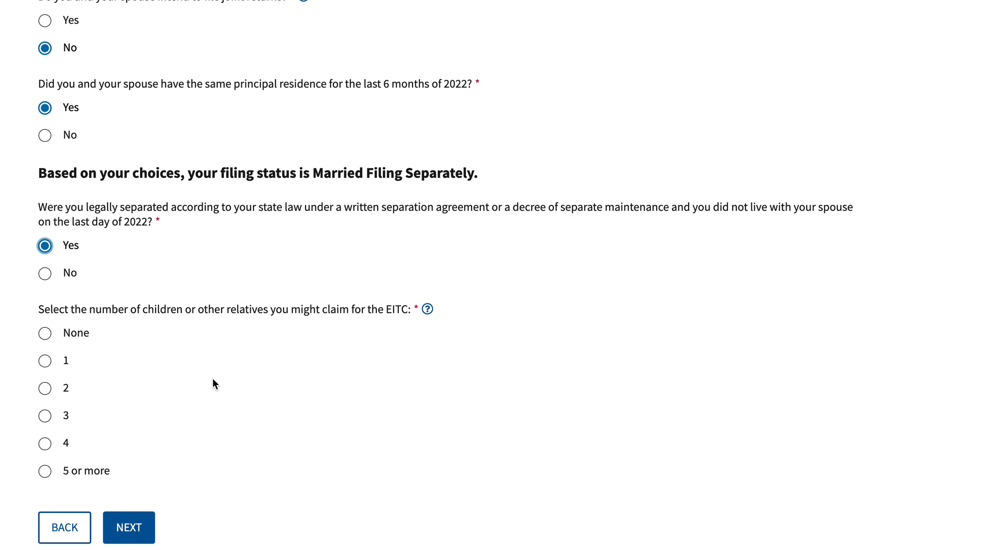
Change the answer about intending to file joint returns with the spouse to Yes.
{"action": "scroll", "coordinate": [191, 363], "scroll_direction": "up", "scroll_amount": 6}
{"action": "scroll", "coordinate": [198, 366], "scroll_direction": "up", "scroll_amount": 3}
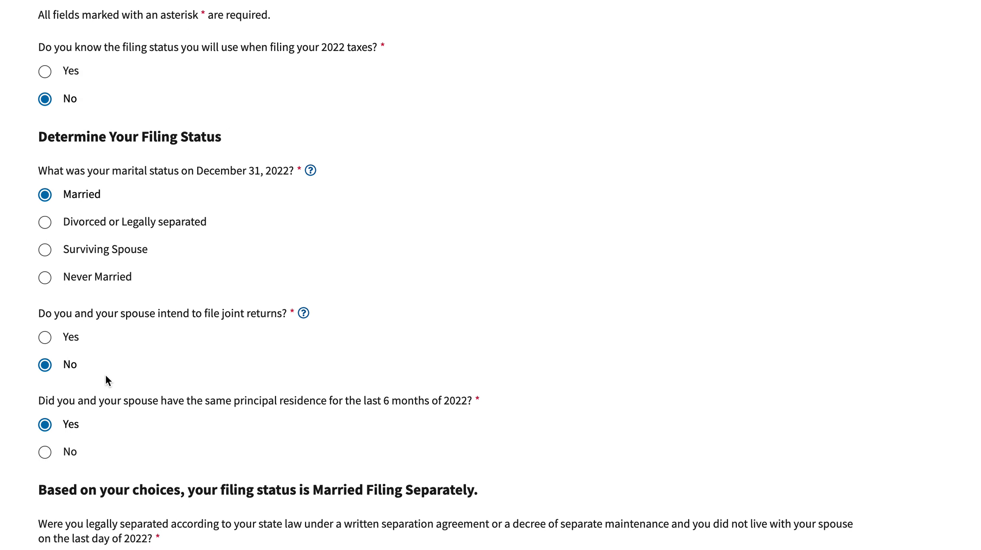
{"action": "left_click", "coordinate": [48, 338]}
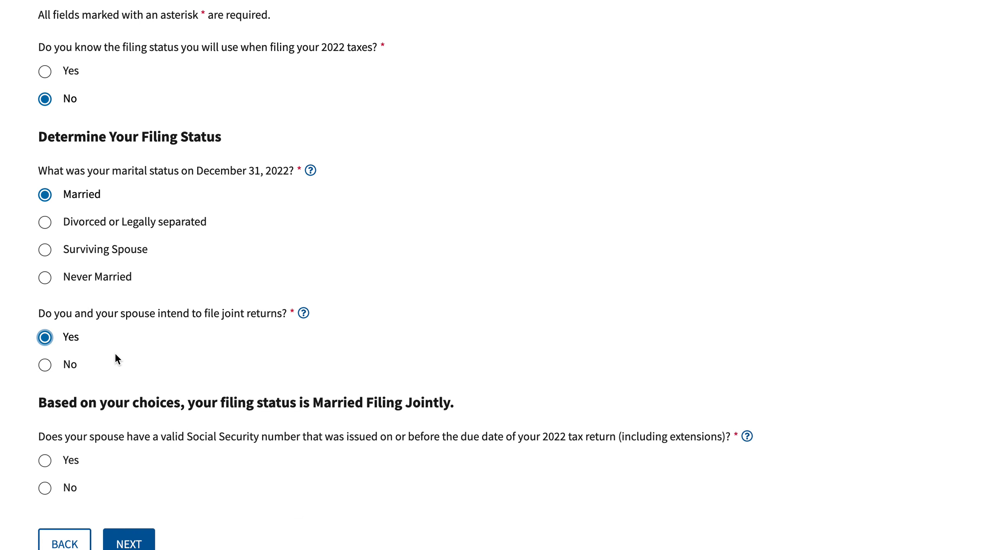
{"action": "scroll", "coordinate": [114, 362], "scroll_direction": "down", "scroll_amount": 2}
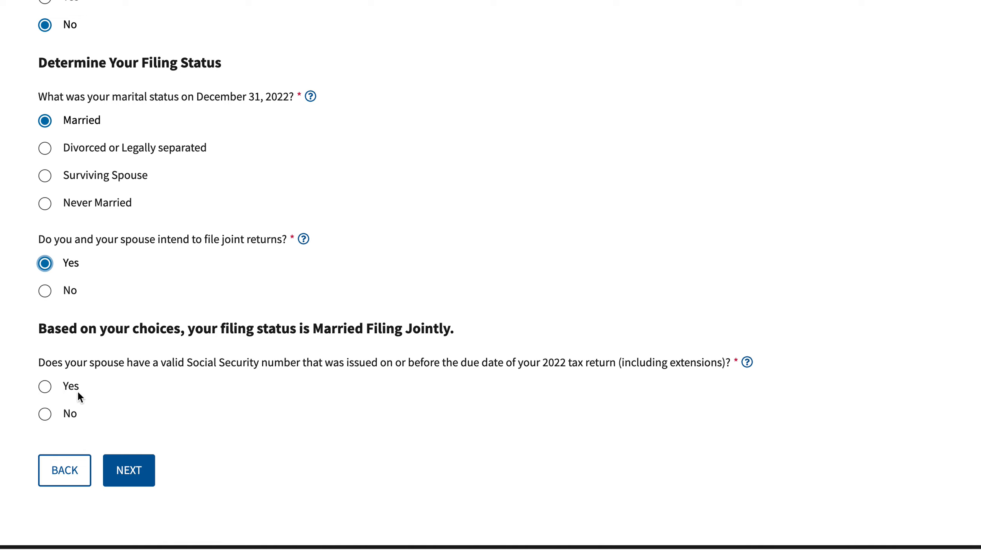
Answer Yes to the spouse having a valid Social Security number and select 2 children or relatives to claim.
{"action": "left_click", "coordinate": [45, 386]}
{"action": "scroll", "coordinate": [112, 396], "scroll_direction": "down", "scroll_amount": 3}
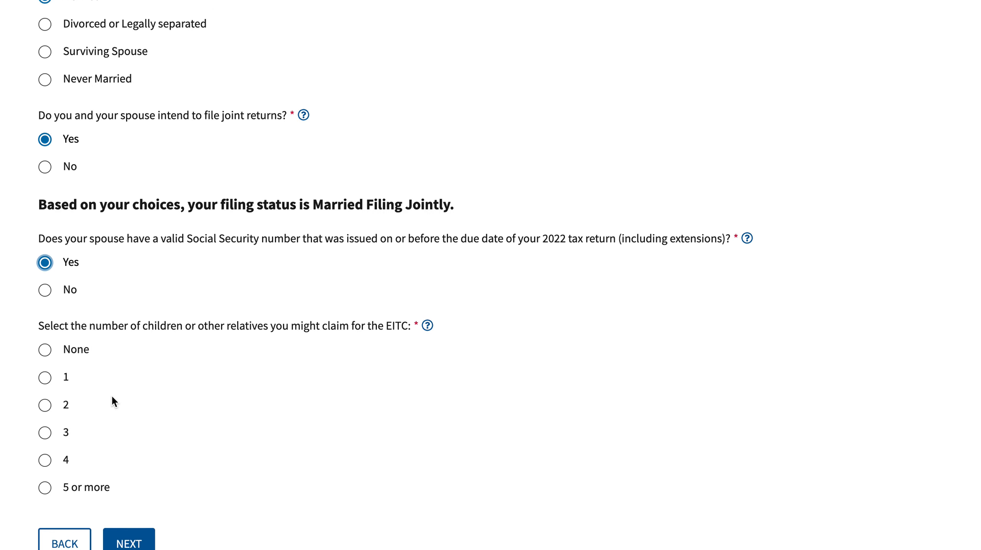
{"action": "left_click", "coordinate": [44, 404]}
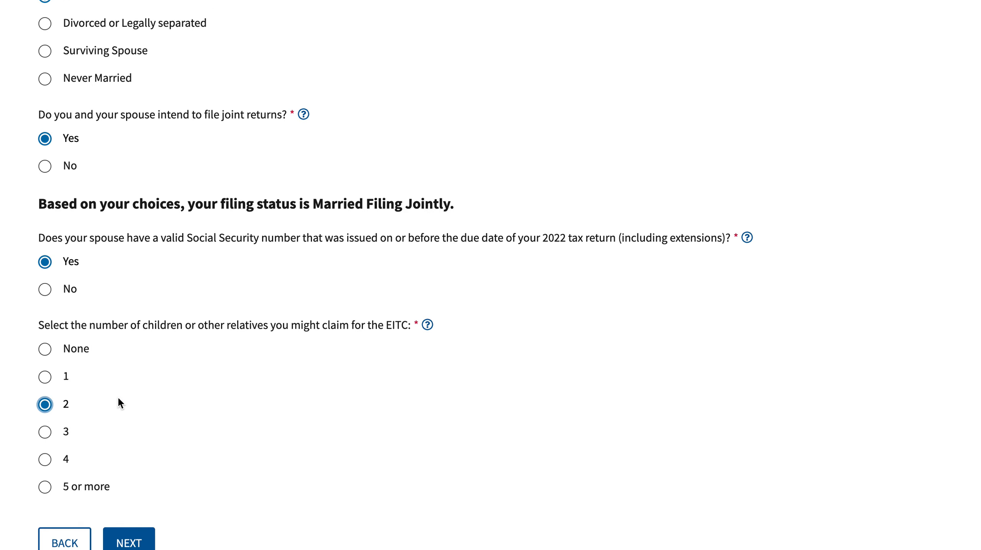
{"action": "scroll", "coordinate": [116, 396], "scroll_direction": "down", "scroll_amount": 2}
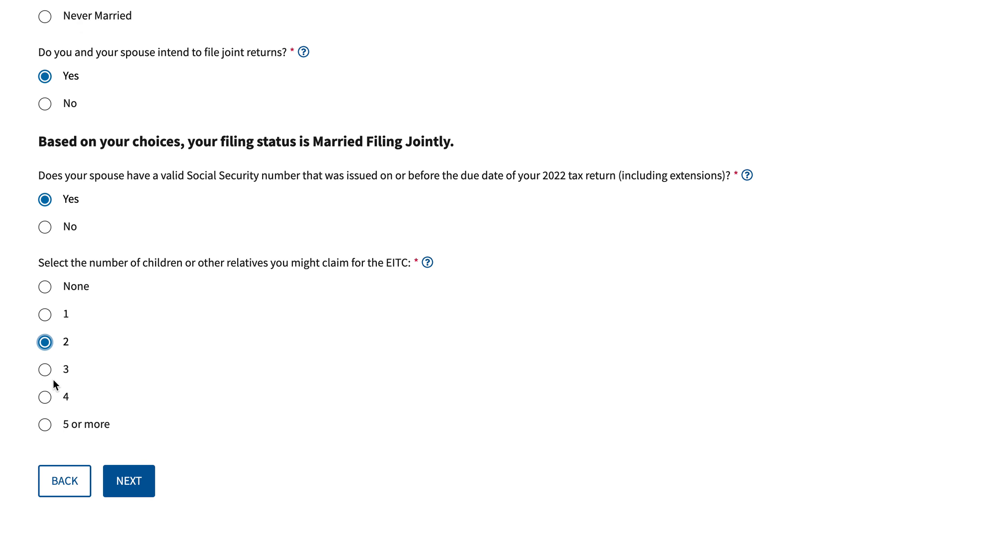
Try 4, 3 and 2 for the number of children, choose 3, and continue to the AGI section.
{"action": "left_click", "coordinate": [44, 398]}
{"action": "left_click", "coordinate": [45, 369]}
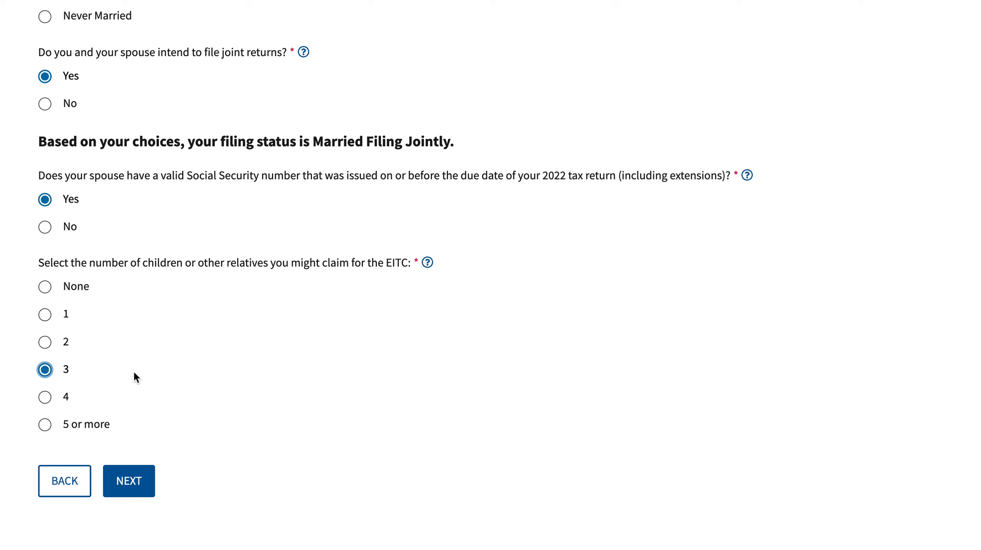
{"action": "left_click", "coordinate": [45, 341]}
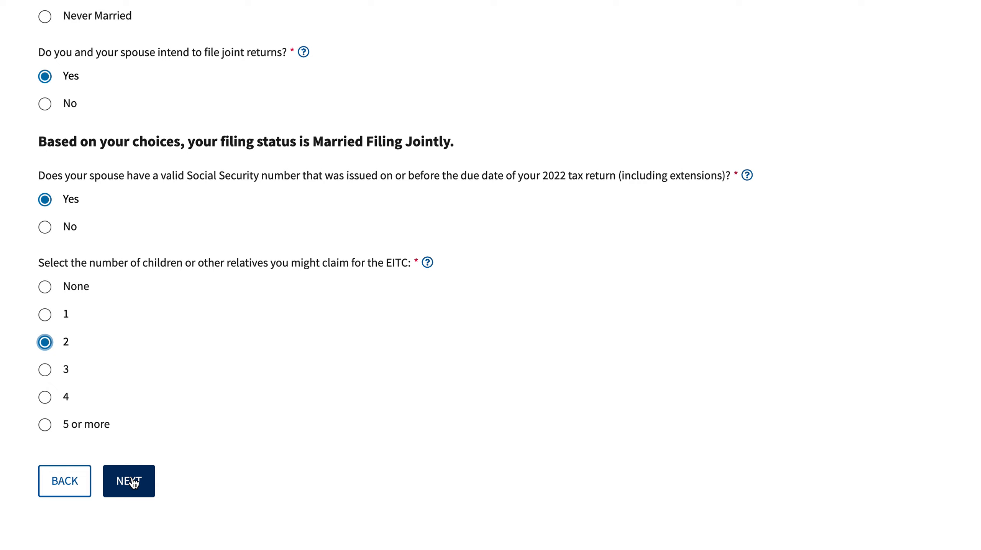
{"action": "left_click", "coordinate": [44, 369]}
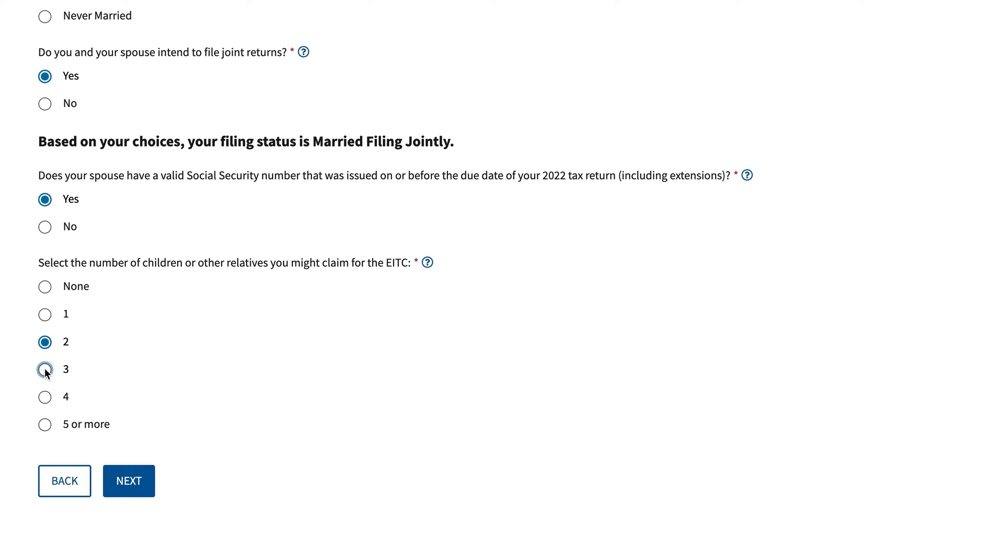
{"action": "left_click", "coordinate": [128, 485]}
Include wages, salary, or tips with federal income taxes withheld as earned income, with an amount of $50,000.
{"action": "scroll", "coordinate": [248, 447], "scroll_direction": "down", "scroll_amount": 4}
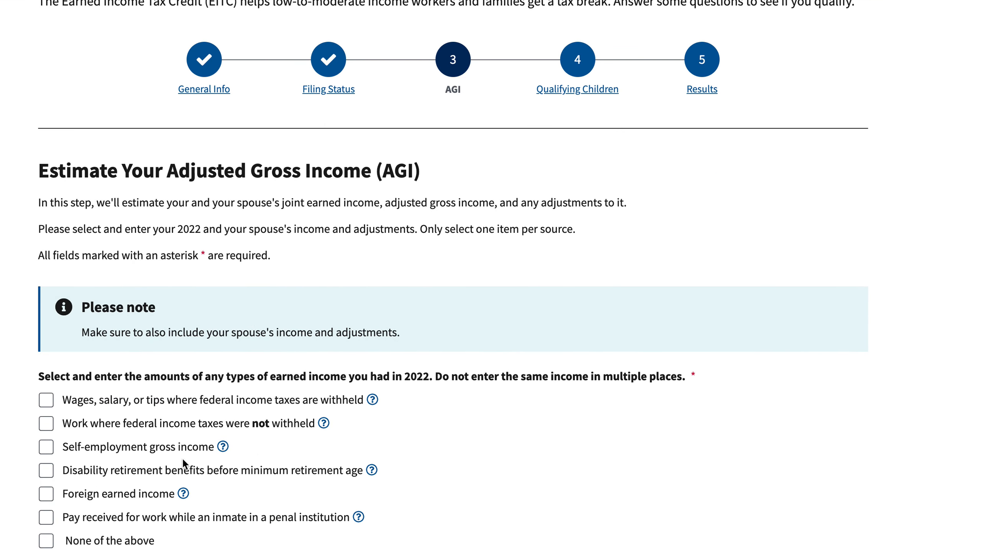
{"action": "scroll", "coordinate": [204, 436], "scroll_direction": "down", "scroll_amount": 2}
{"action": "scroll", "coordinate": [204, 436], "scroll_direction": "down", "scroll_amount": 1}
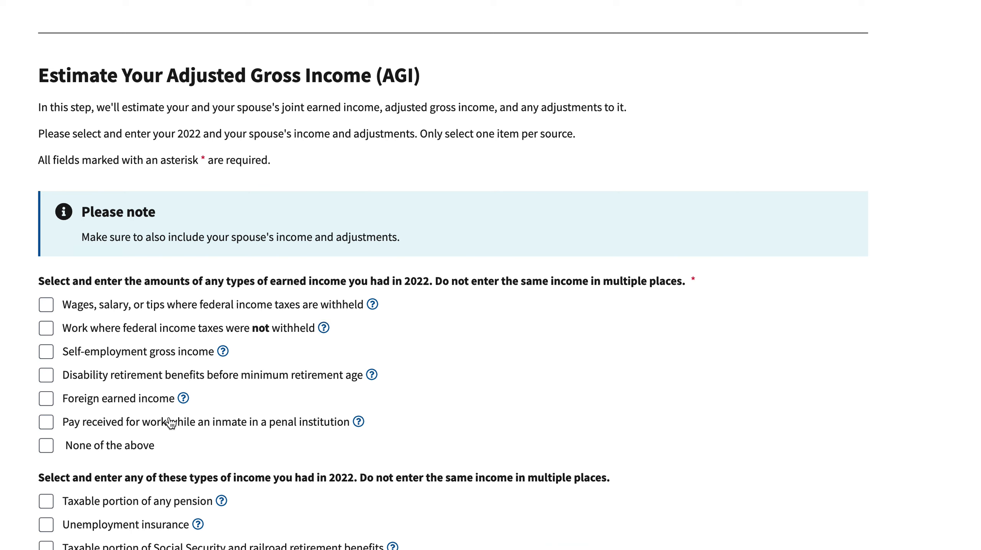
{"action": "scroll", "coordinate": [170, 423], "scroll_direction": "down", "scroll_amount": 2}
{"action": "scroll", "coordinate": [165, 411], "scroll_direction": "down", "scroll_amount": 1}
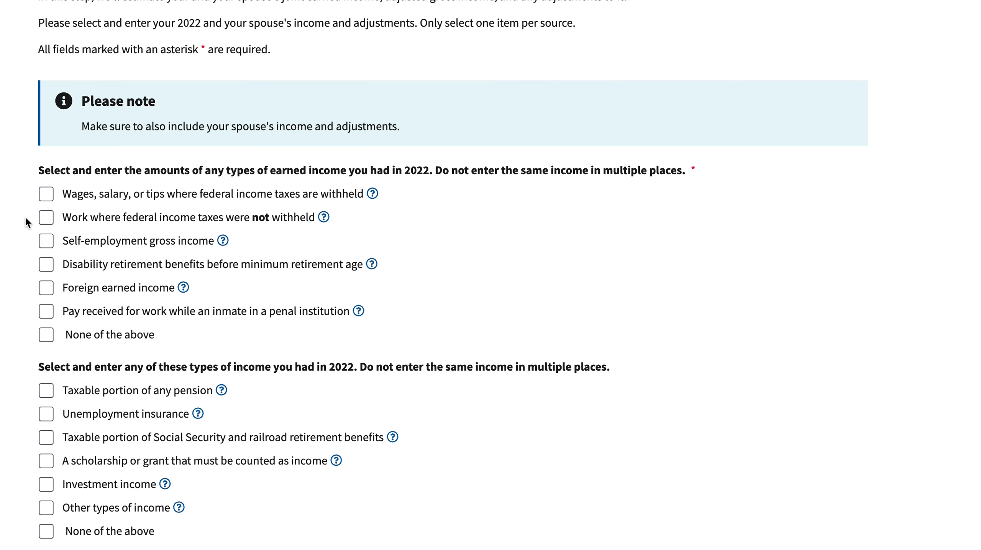
{"action": "left_click", "coordinate": [46, 197]}
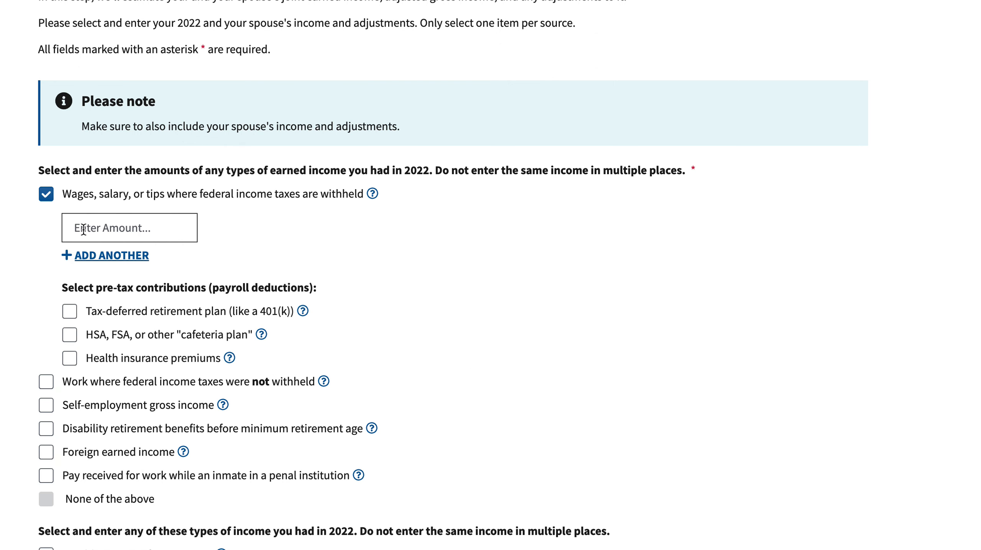
{"action": "left_click", "coordinate": [194, 225]}
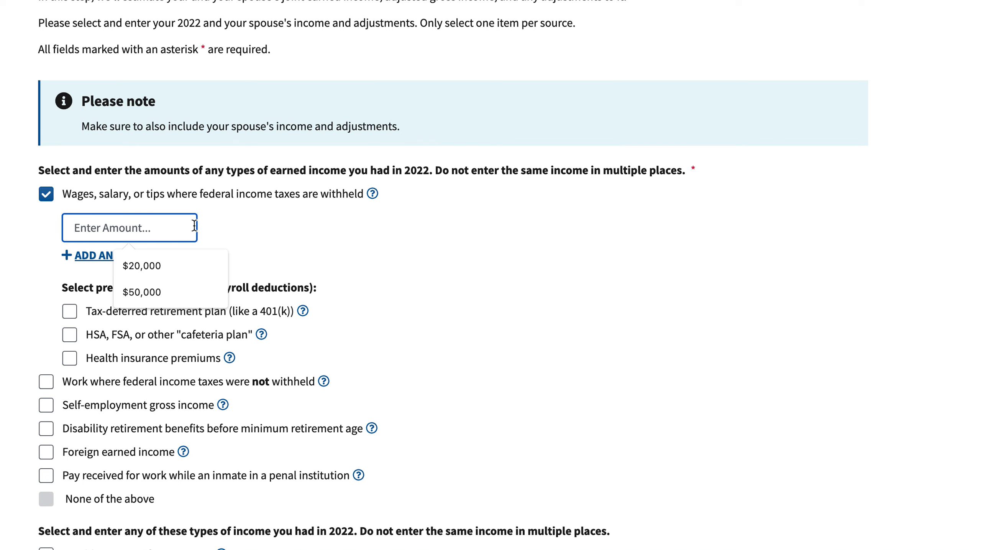
{"action": "type", "text": "$50,000"}
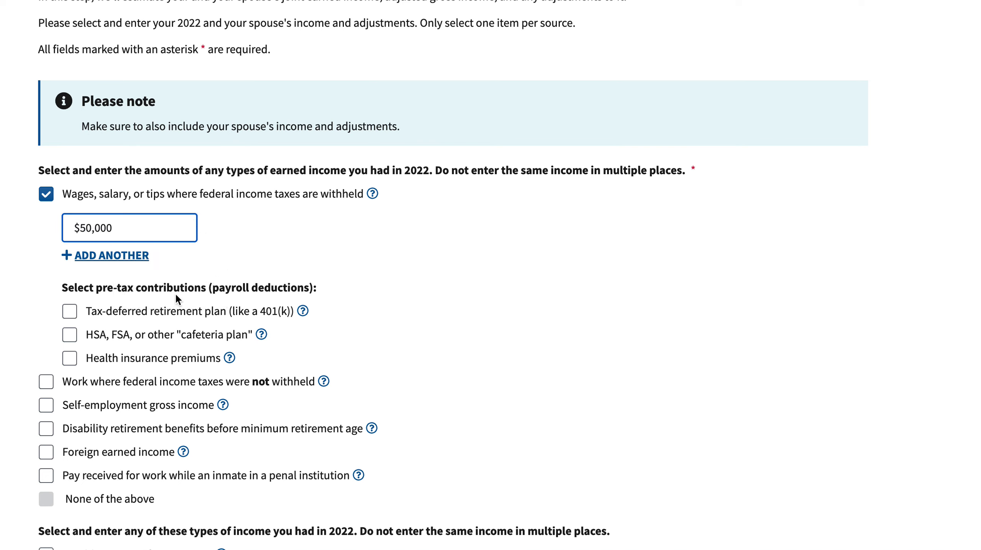
Add a $5,000 pre-tax contribution to a tax-deferred retirement plan and check the calculated AGI.
{"action": "left_click", "coordinate": [116, 318]}
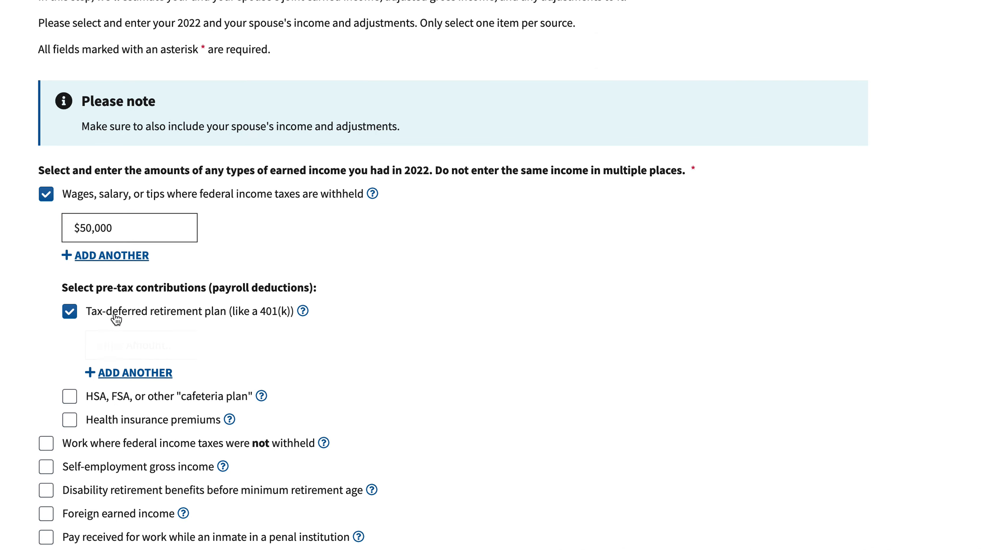
{"action": "left_click", "coordinate": [204, 345]}
{"action": "type", "text": "$5,00"}
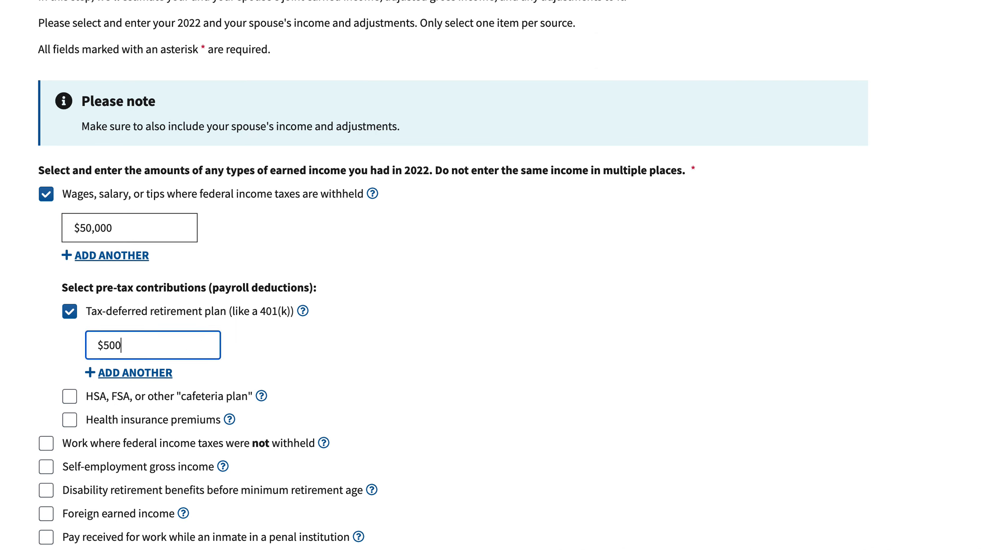
{"action": "type", "text": "0"}
{"action": "scroll", "coordinate": [301, 377], "scroll_direction": "down", "scroll_amount": 10}
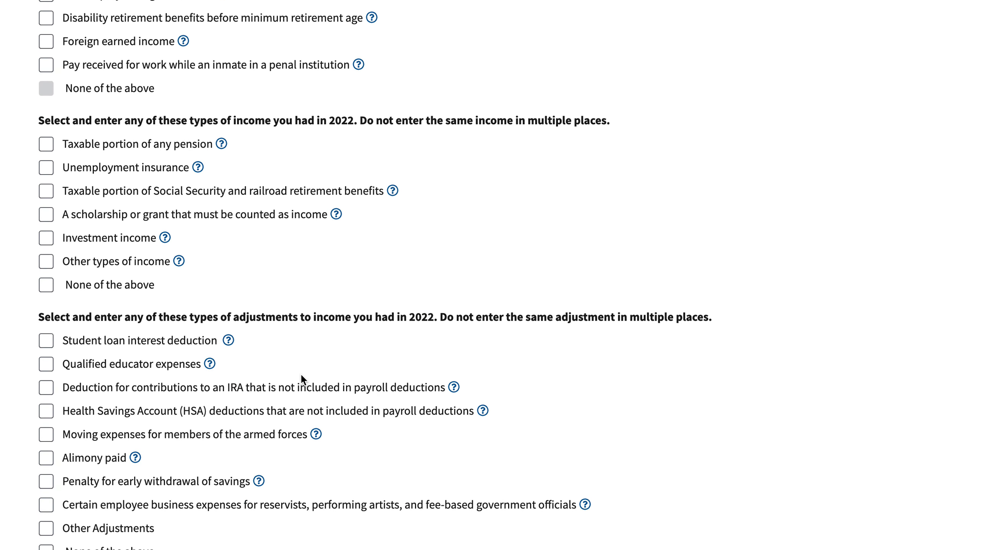
{"action": "scroll", "coordinate": [301, 373], "scroll_direction": "down", "scroll_amount": 3}
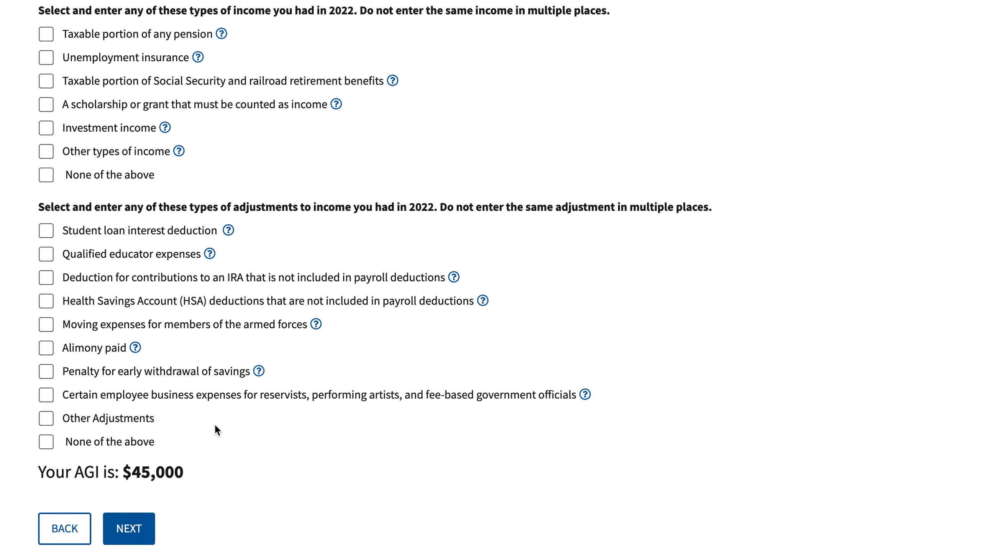
Try a wages amount of $100,000 and check the resulting AGI and EITC eligibility.
{"action": "scroll", "coordinate": [214, 424], "scroll_direction": "up", "scroll_amount": 14}
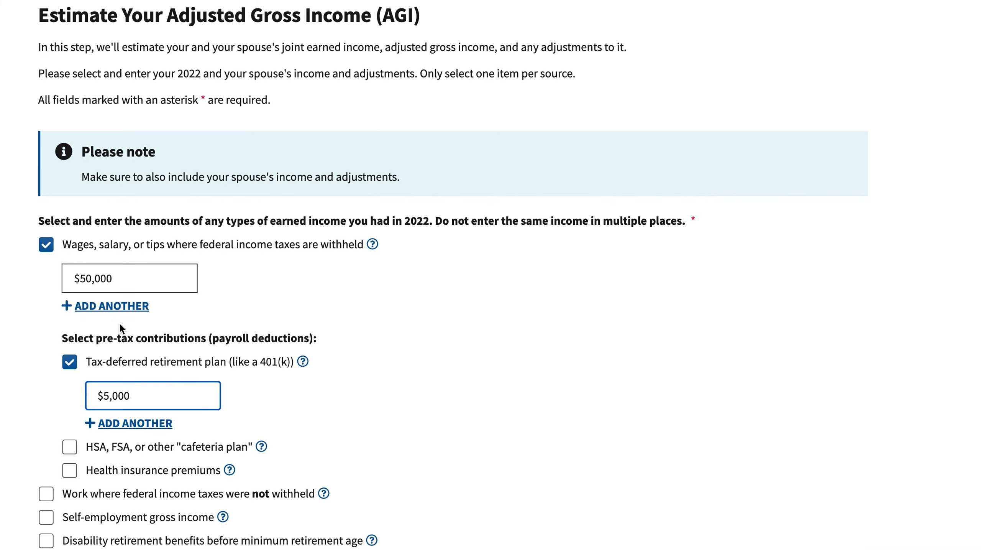
{"action": "left_click", "coordinate": [86, 279]}
{"action": "key", "text": "ctrl+a"}
{"action": "key", "text": "BackSpace"}
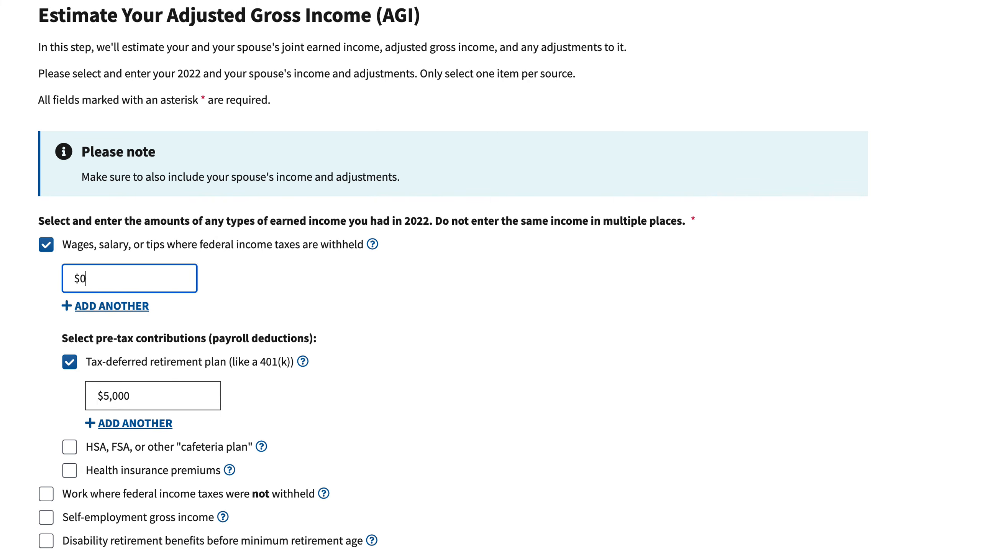
{"action": "type", "text": "10"}
{"action": "left_click_drag", "start_coordinate": [96, 278], "coordinate": [48, 273]}
{"action": "type", "text": "0"}
{"action": "key", "text": "BackSpace"}
{"action": "key", "text": "BackSpace"}
{"action": "type", "text": "100,000"}
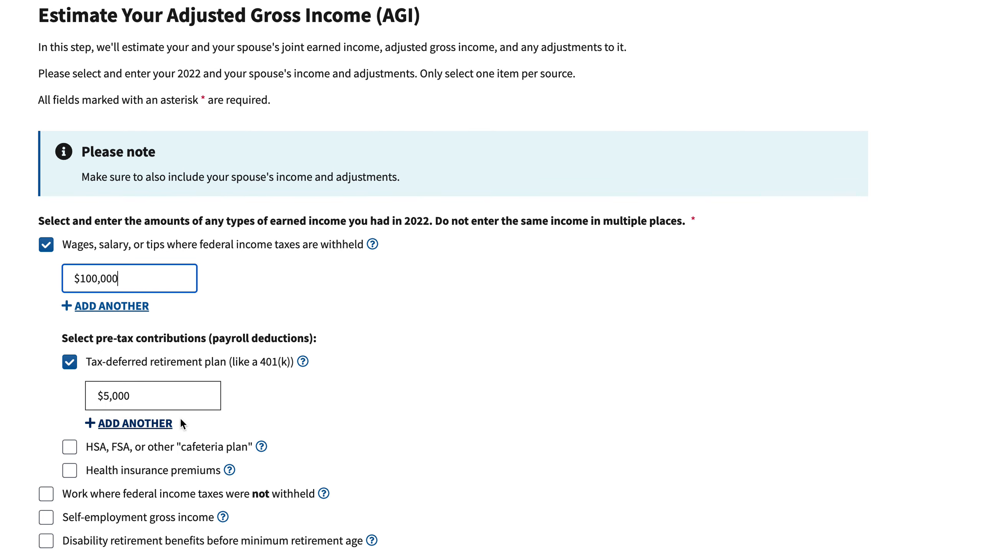
{"action": "scroll", "coordinate": [200, 417], "scroll_direction": "down", "scroll_amount": 15}
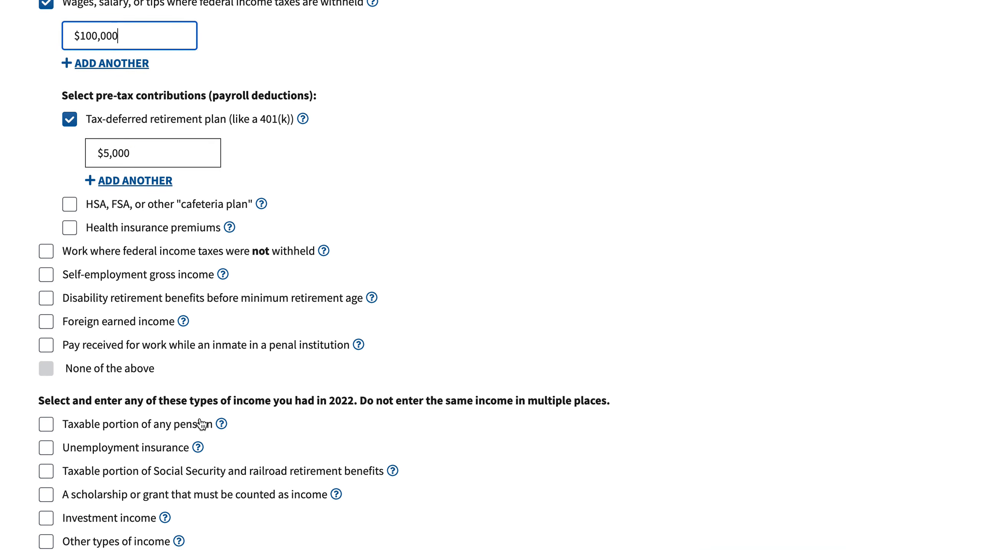
{"action": "scroll", "coordinate": [201, 423], "scroll_direction": "down", "scroll_amount": 3}
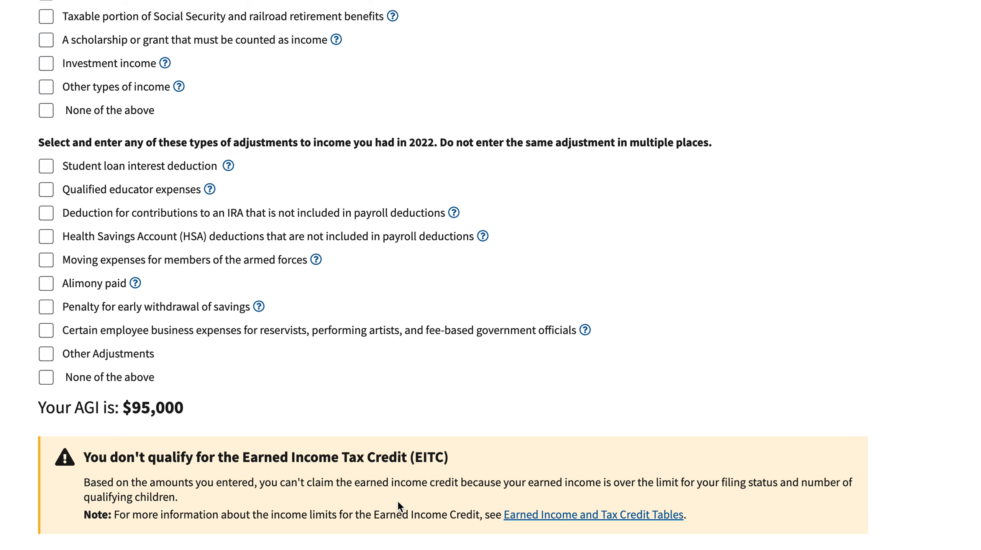
Review the available income and adjustment types and read the help explanation for investment income.
{"action": "scroll", "coordinate": [359, 466], "scroll_direction": "up", "scroll_amount": 15}
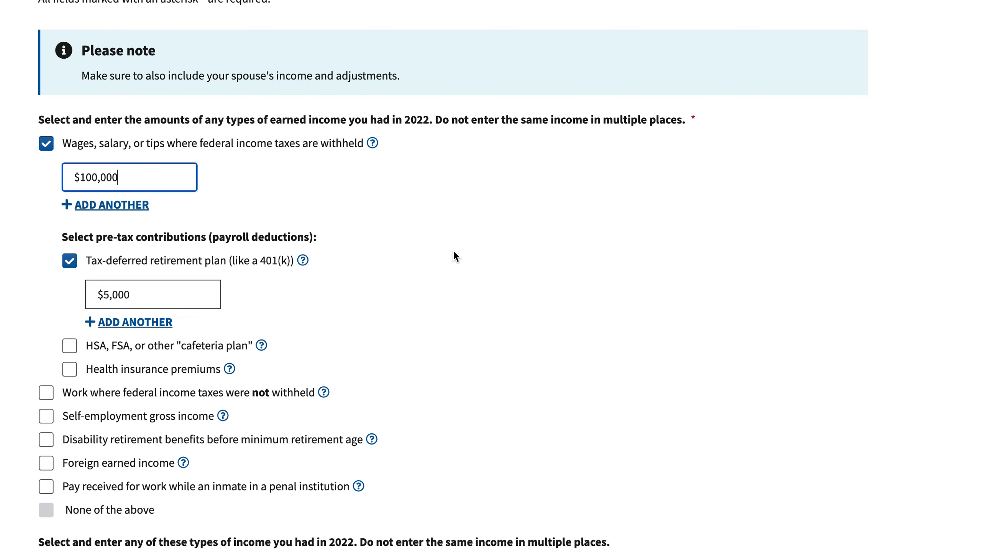
{"action": "scroll", "coordinate": [445, 261], "scroll_direction": "down", "scroll_amount": 8}
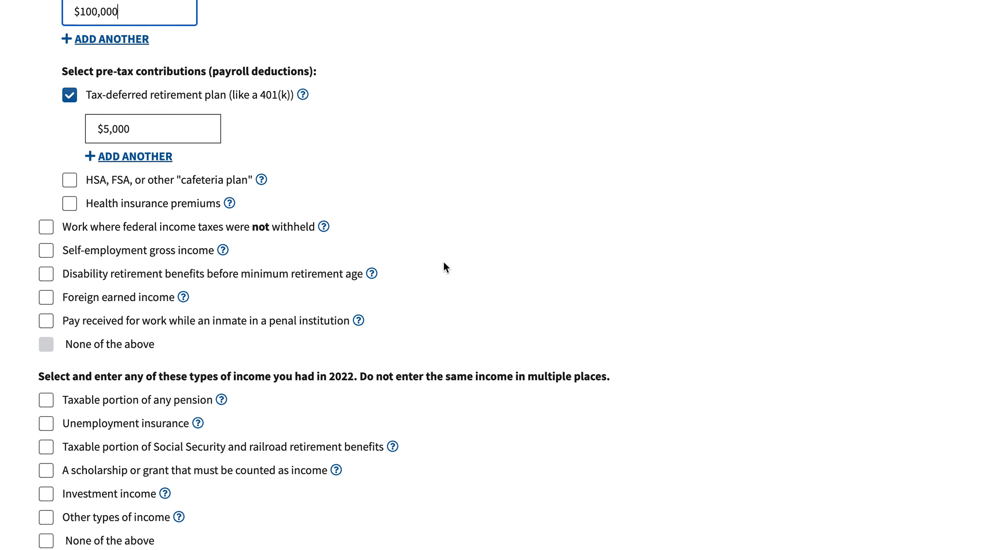
{"action": "scroll", "coordinate": [445, 263], "scroll_direction": "down", "scroll_amount": 5}
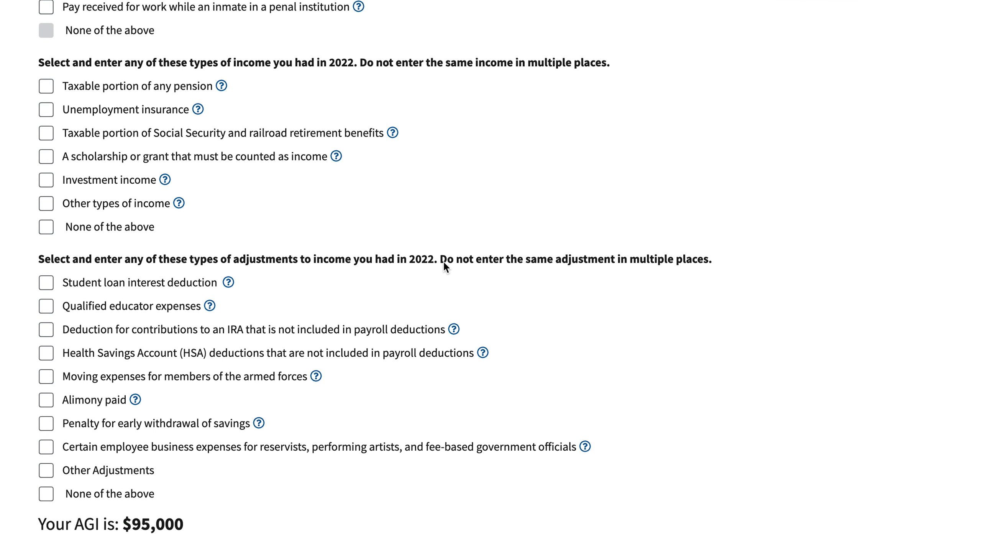
{"action": "scroll", "coordinate": [444, 261], "scroll_direction": "down", "scroll_amount": 2}
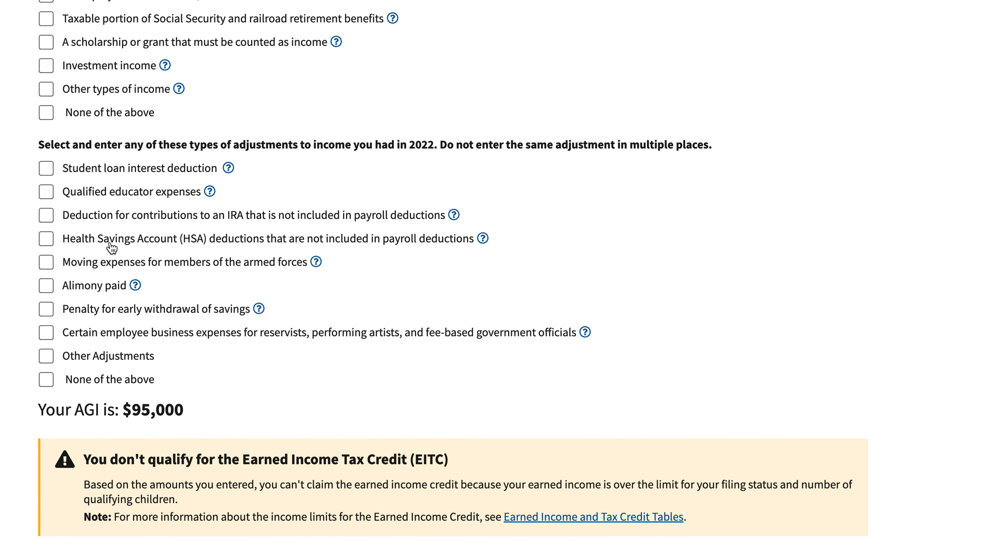
{"action": "scroll", "coordinate": [197, 222], "scroll_direction": "up", "scroll_amount": 2}
{"action": "scroll", "coordinate": [198, 221], "scroll_direction": "up", "scroll_amount": 1}
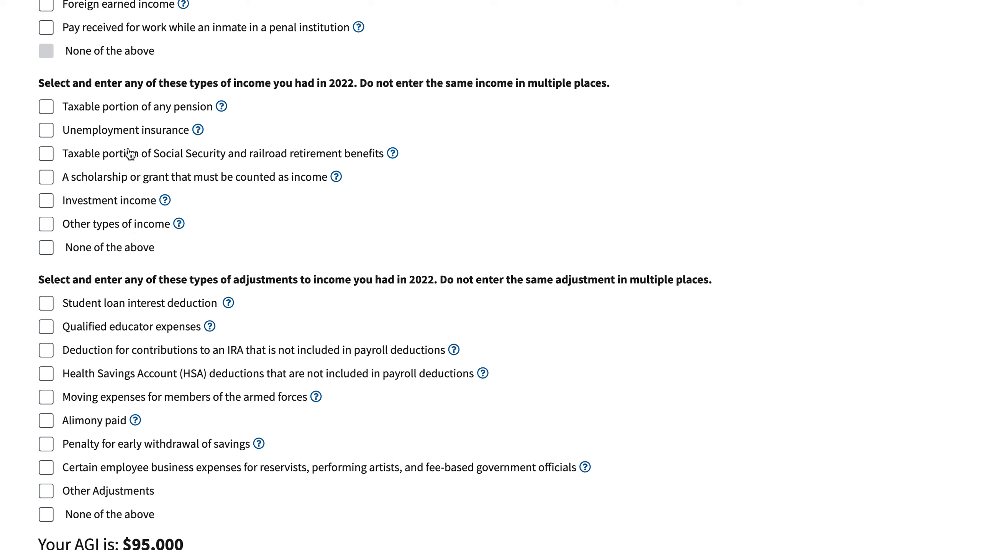
{"action": "left_click", "coordinate": [166, 200]}
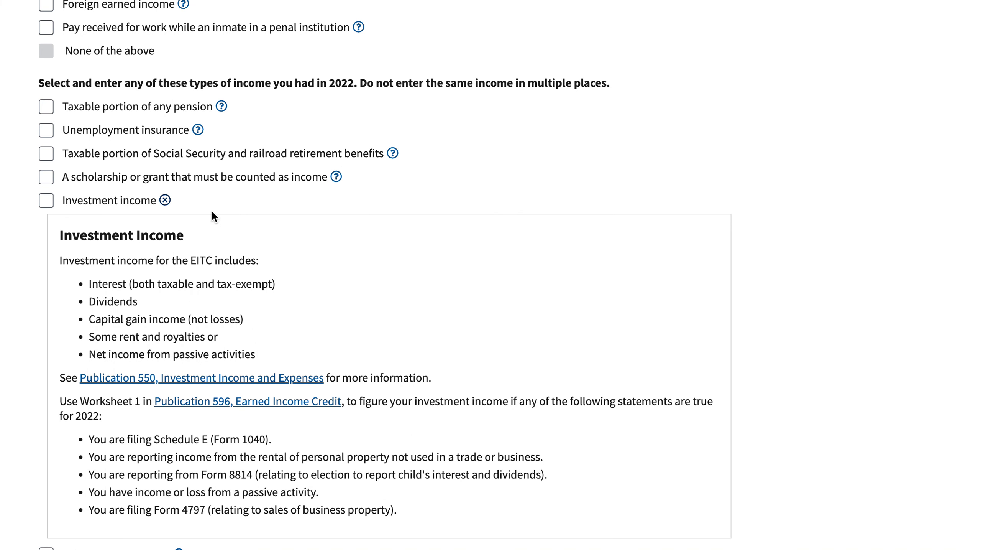
{"action": "left_click", "coordinate": [166, 200]}
Include investment income of $5,000 and check the recalculated AGI.
{"action": "left_click", "coordinate": [46, 200]}
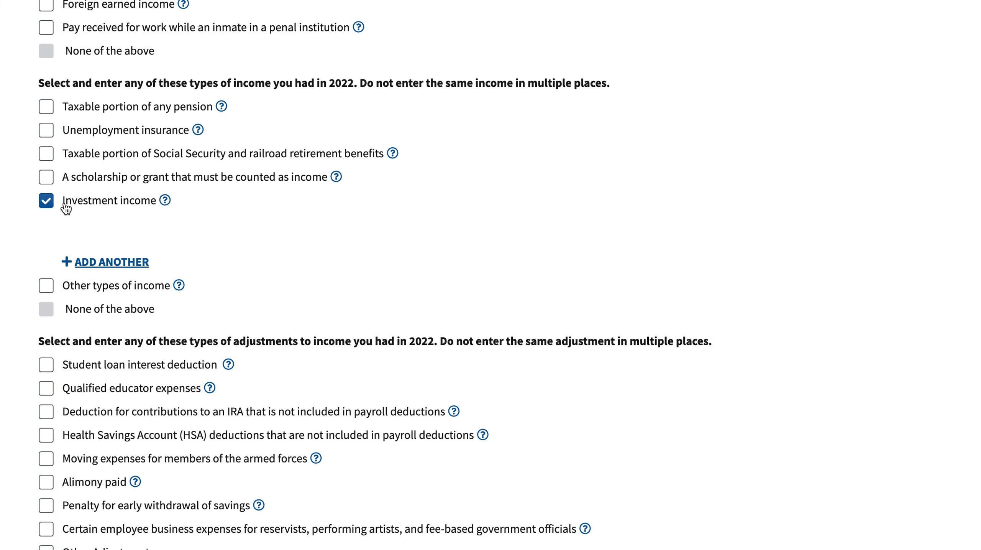
{"action": "left_click", "coordinate": [150, 242]}
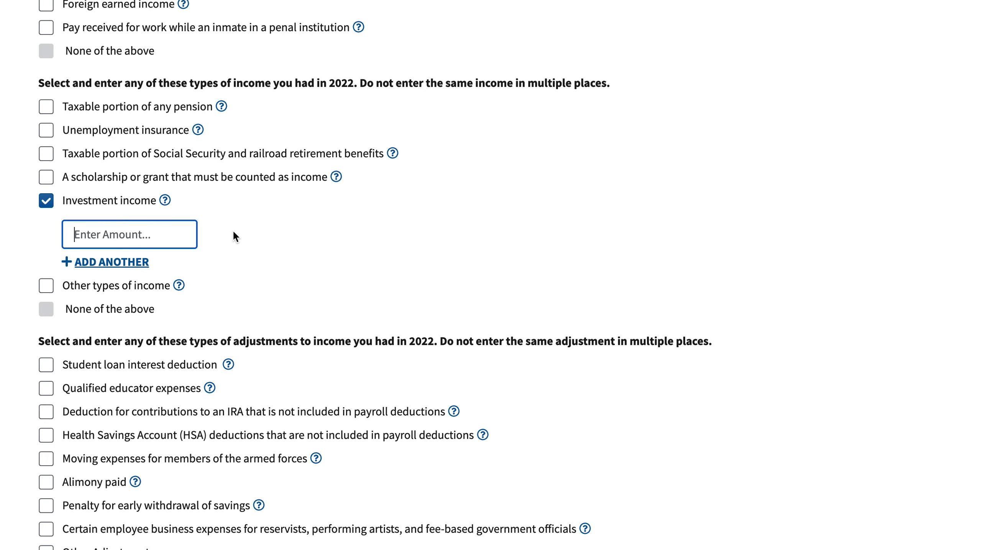
{"action": "type", "text": "5000"}
{"action": "scroll", "coordinate": [424, 314], "scroll_direction": "down", "scroll_amount": 9}
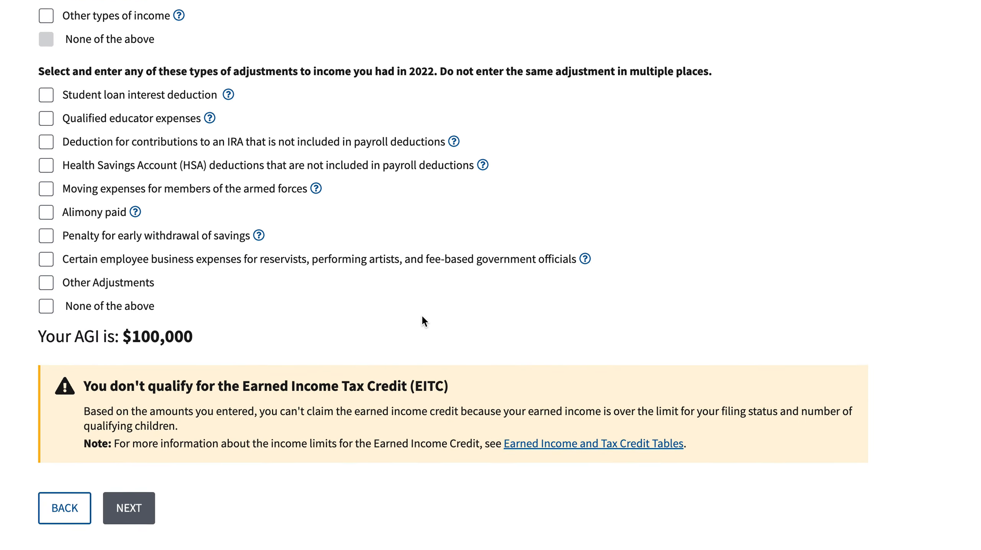
Set the wages, salary, or tips amount back to $50,000 and check the AGI.
{"action": "scroll", "coordinate": [421, 314], "scroll_direction": "up", "scroll_amount": 12}
{"action": "scroll", "coordinate": [422, 315], "scroll_direction": "up", "scroll_amount": 10}
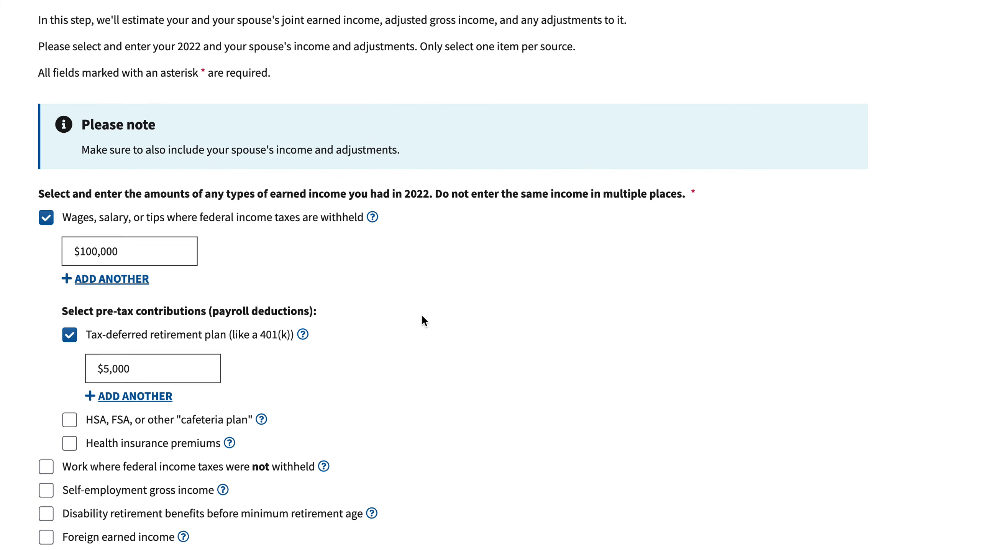
{"action": "left_click", "coordinate": [95, 304]}
{"action": "double_click", "coordinate": [95, 304]}
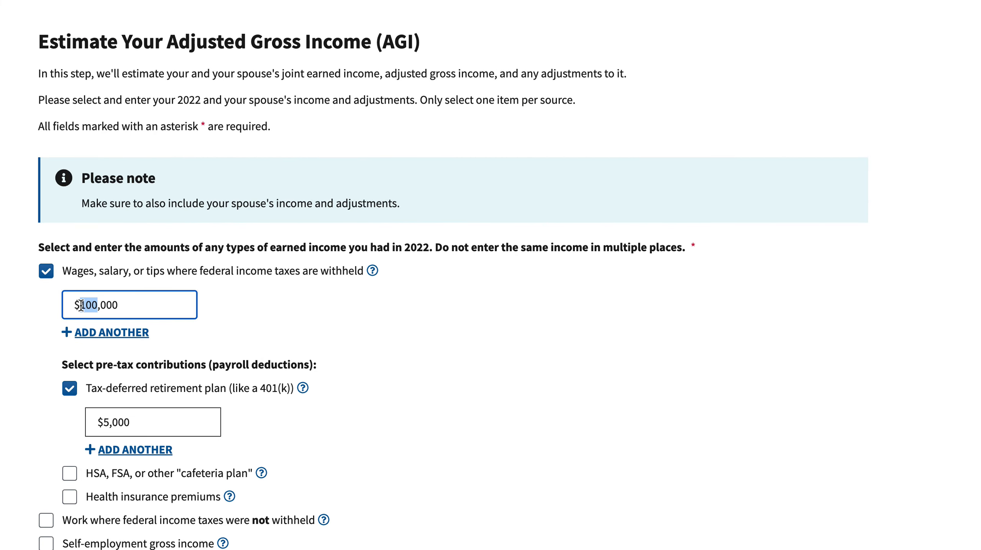
{"action": "type", "text": "50"}
{"action": "scroll", "coordinate": [239, 319], "scroll_direction": "down", "scroll_amount": 15}
Remove the investment income from the selected income types and check the AGI again.
{"action": "scroll", "coordinate": [240, 319], "scroll_direction": "up", "scroll_amount": 10}
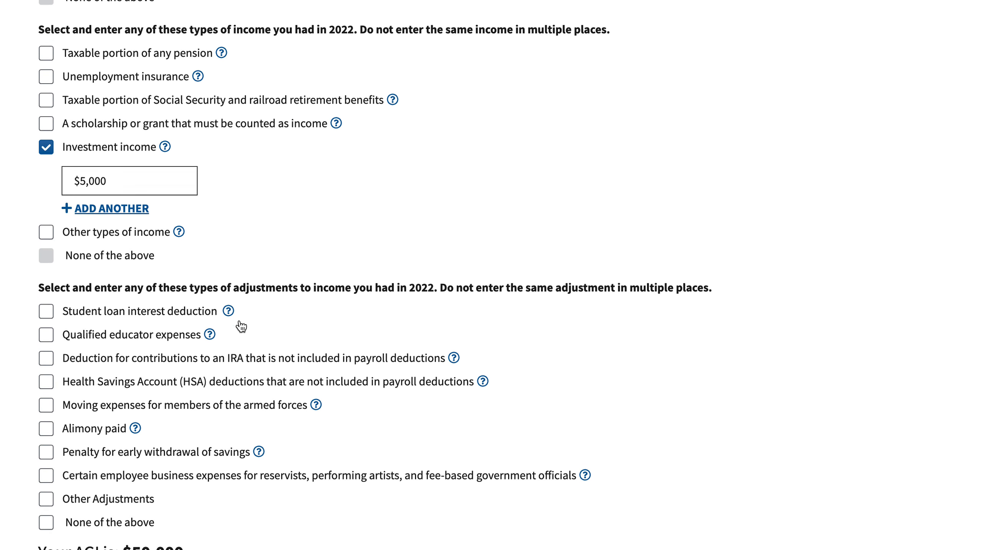
{"action": "left_click", "coordinate": [77, 391]}
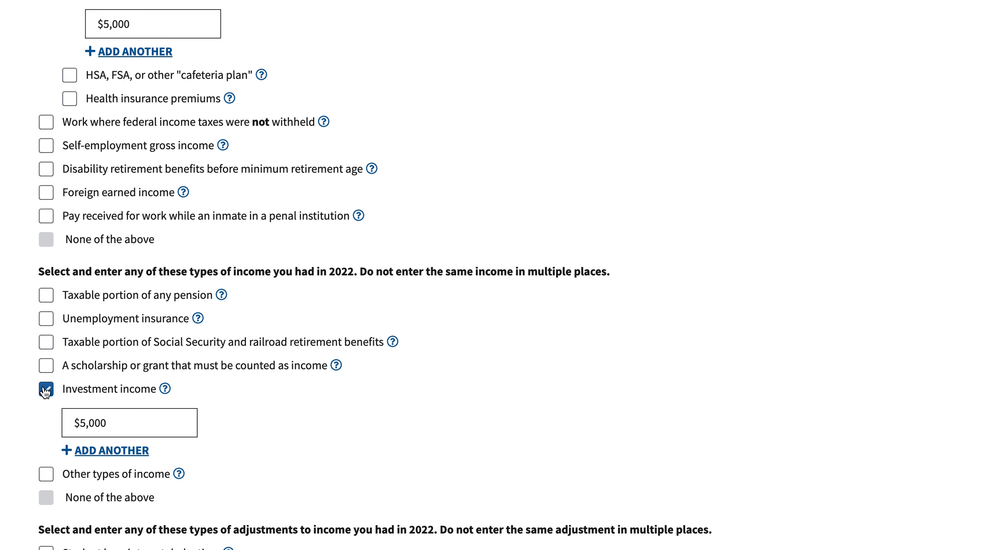
{"action": "scroll", "coordinate": [291, 368], "scroll_direction": "down", "scroll_amount": 5}
{"action": "scroll", "coordinate": [292, 368], "scroll_direction": "down", "scroll_amount": 1}
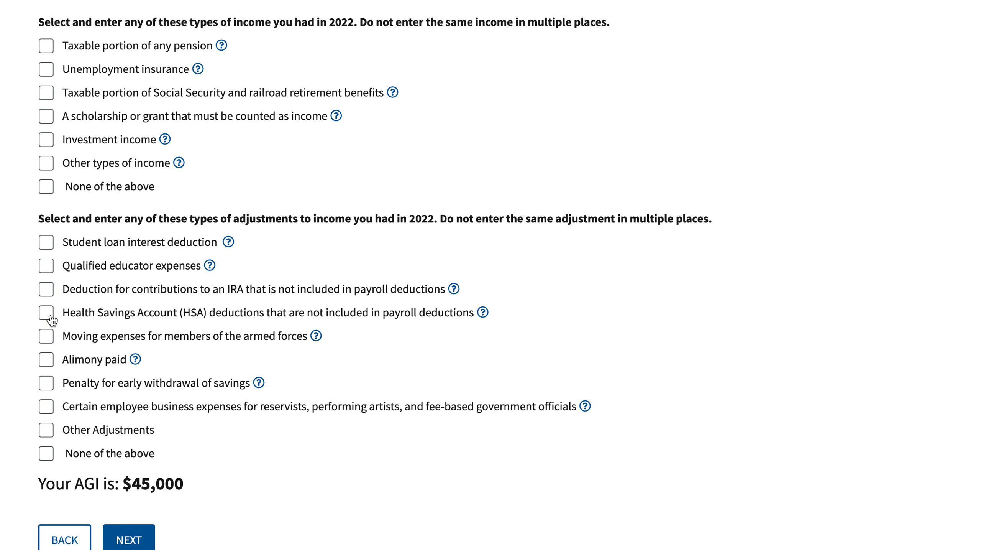
Include a $5,000 deduction for IRA contributions not included in payroll deductions and check the recalculated AGI.
{"action": "left_click", "coordinate": [46, 289]}
{"action": "left_click", "coordinate": [110, 320]}
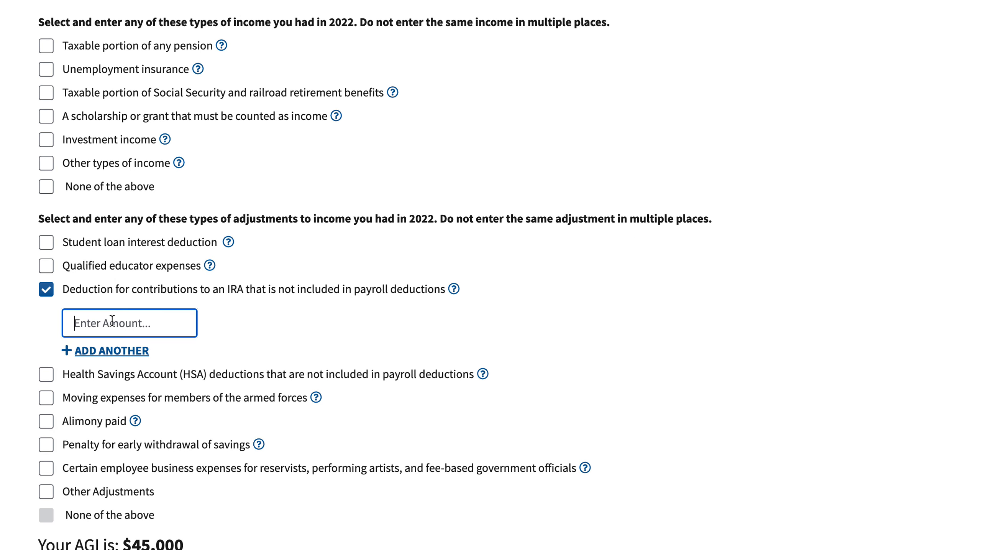
{"action": "type", "text": "5000"}
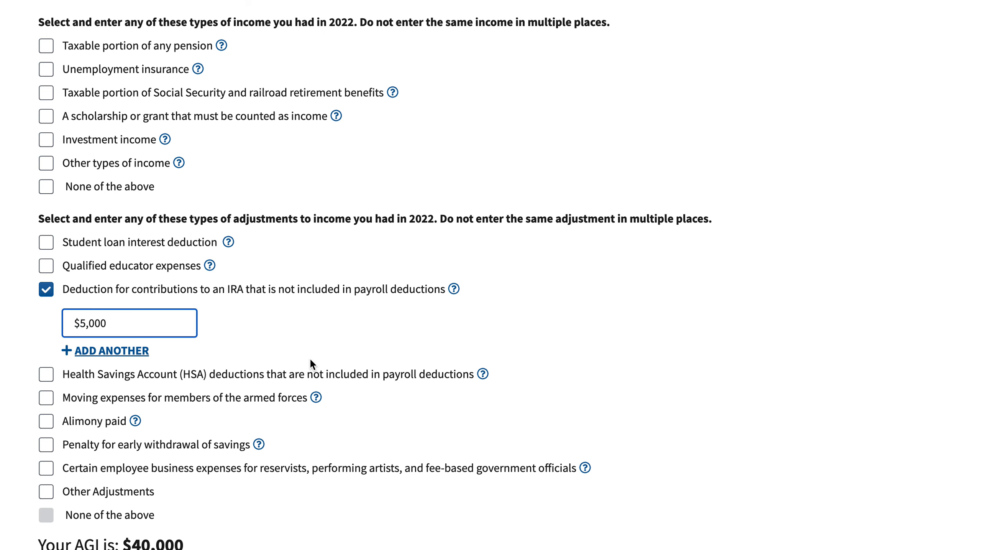
{"action": "scroll", "coordinate": [334, 372], "scroll_direction": "down", "scroll_amount": 1}
{"action": "scroll", "coordinate": [335, 372], "scroll_direction": "down", "scroll_amount": 1}
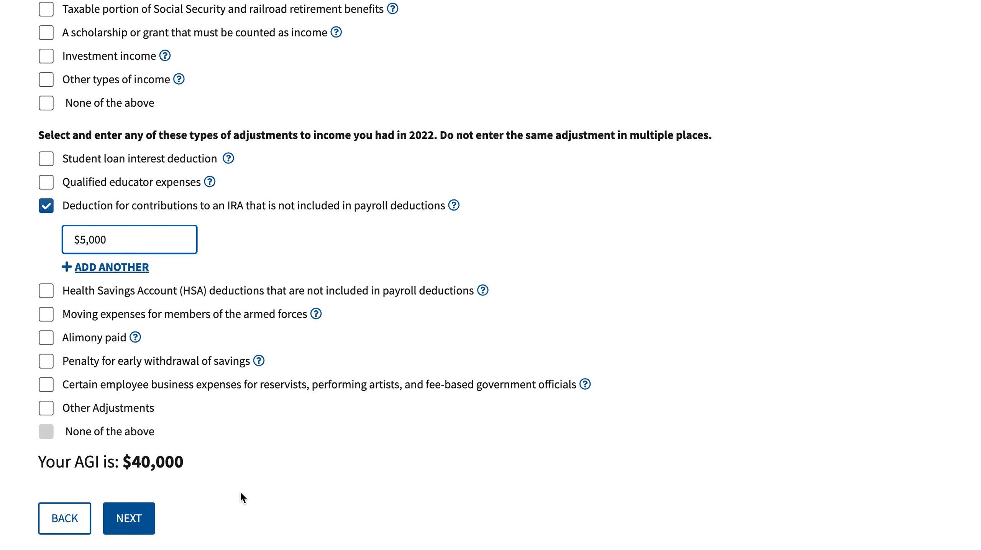
Open the Qualifying Children section, look over the first Child 1 question, and return to the AGI section.
{"action": "left_click", "coordinate": [140, 519]}
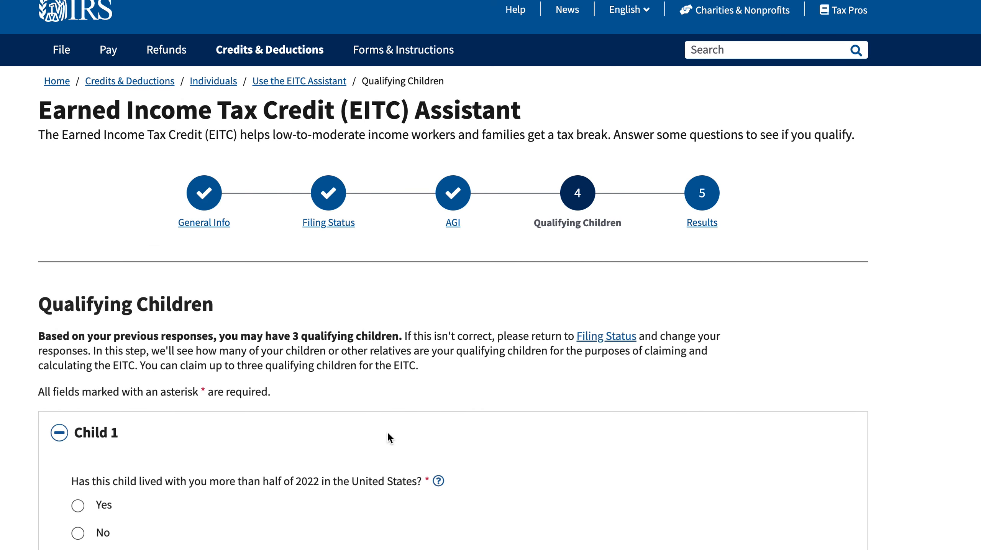
{"action": "scroll", "coordinate": [396, 431], "scroll_direction": "down", "scroll_amount": 15}
{"action": "scroll", "coordinate": [396, 430], "scroll_direction": "up", "scroll_amount": 8}
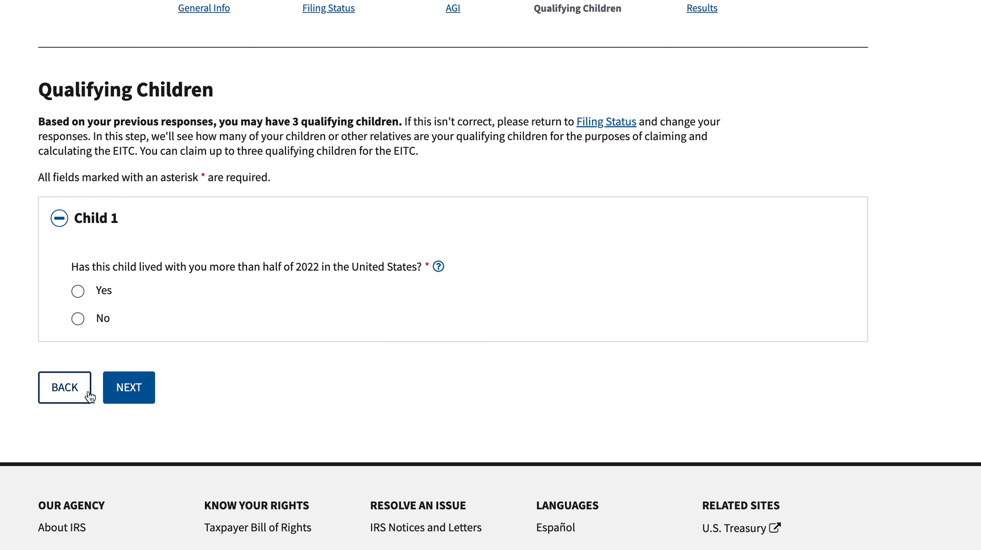
{"action": "scroll", "coordinate": [377, 341], "scroll_direction": "up", "scroll_amount": 2}
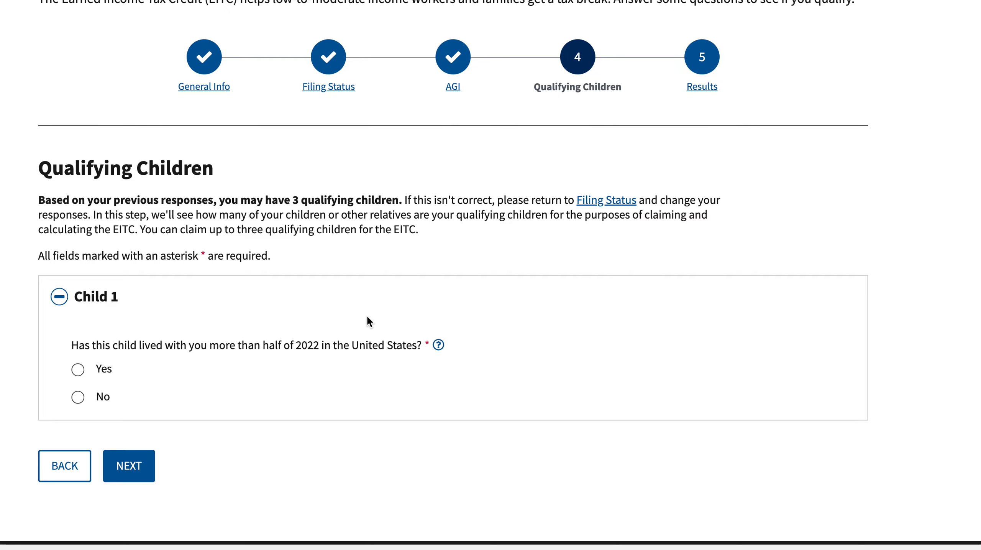
{"action": "left_click", "coordinate": [61, 466]}
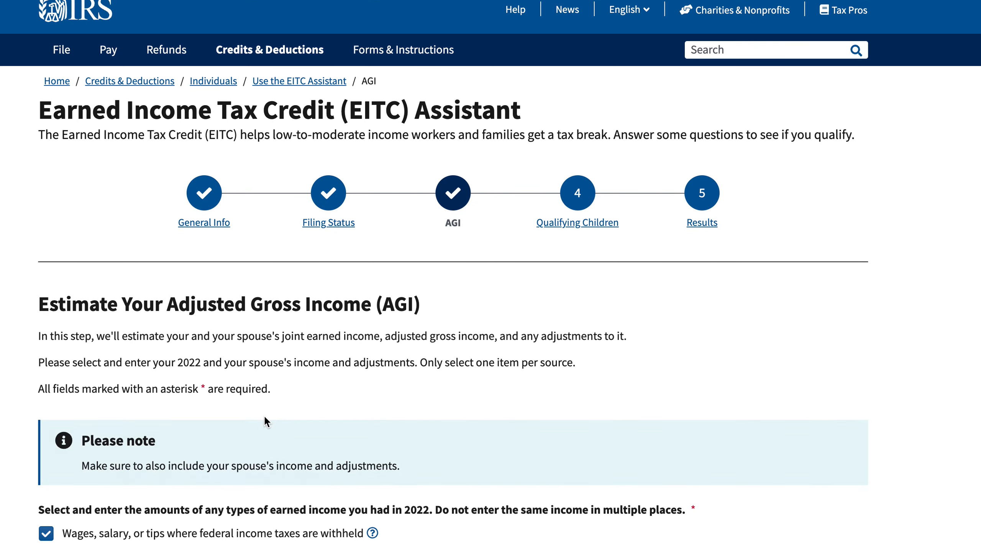
Remove the IRA contribution deduction from the income adjustments and enter it again as $5,000.
{"action": "scroll", "coordinate": [264, 415], "scroll_direction": "down", "scroll_amount": 15}
{"action": "scroll", "coordinate": [265, 421], "scroll_direction": "down", "scroll_amount": 10}
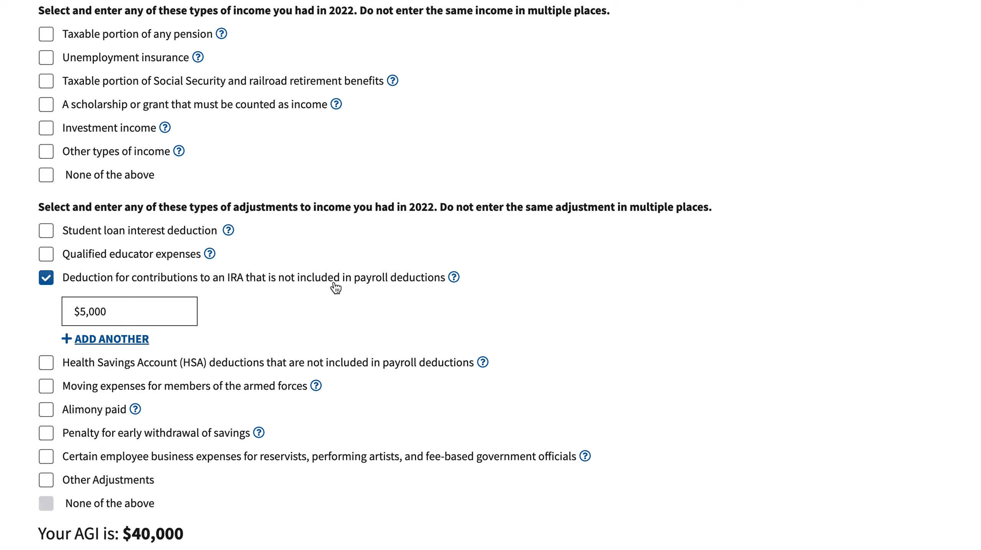
{"action": "left_click", "coordinate": [45, 282]}
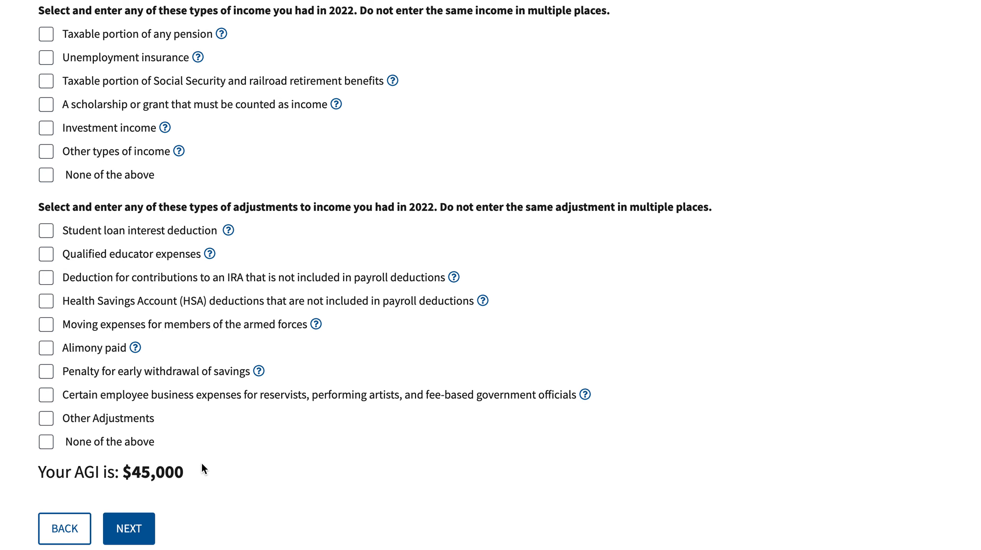
{"action": "scroll", "coordinate": [231, 435], "scroll_direction": "up", "scroll_amount": 6}
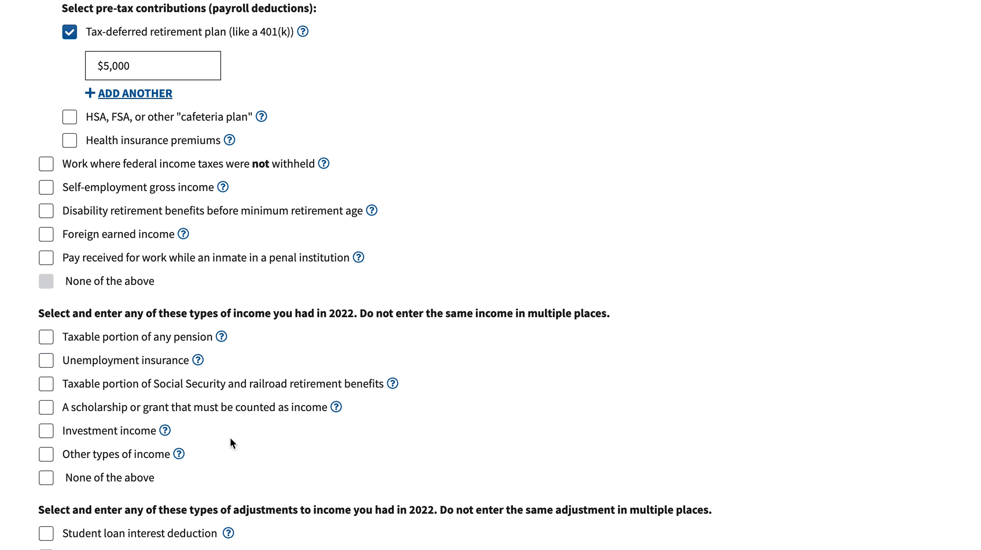
{"action": "scroll", "coordinate": [230, 437], "scroll_direction": "down", "scroll_amount": 3}
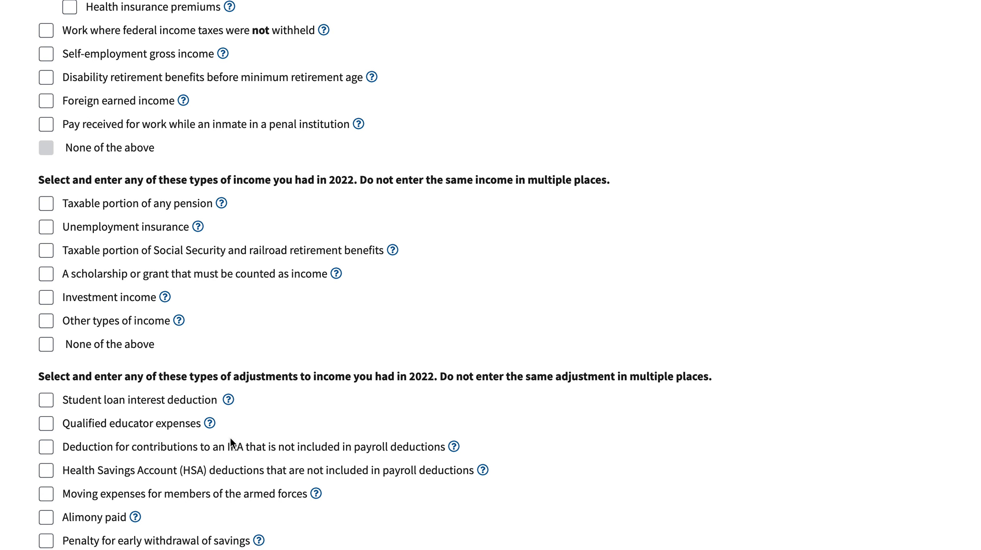
{"action": "left_click", "coordinate": [46, 447]}
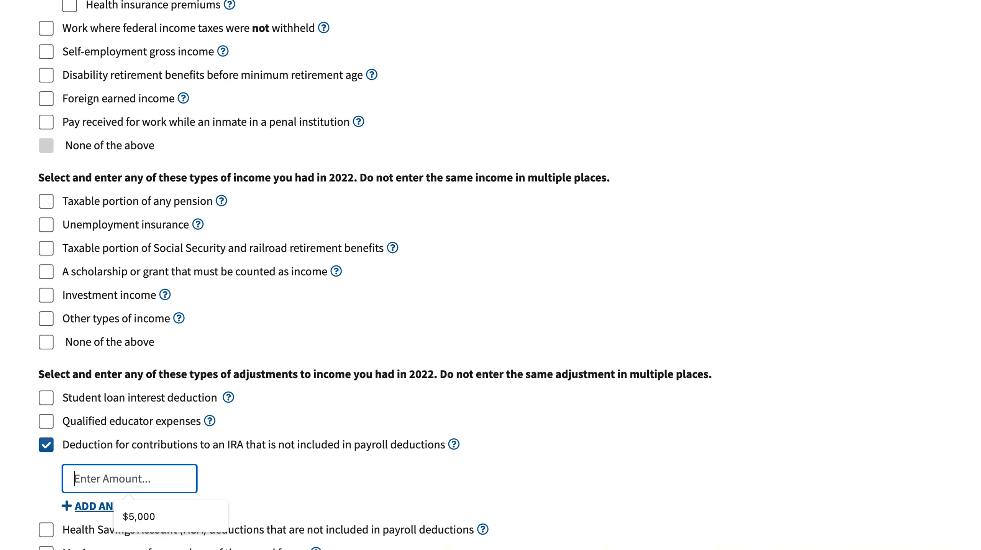
{"action": "type", "text": "5000"}
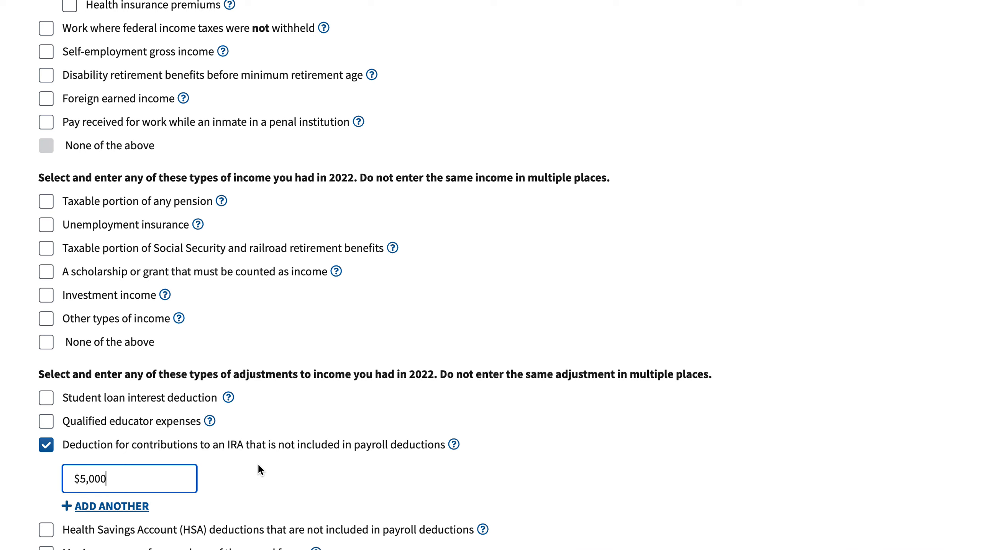
Review the 401(k) contribution against the IRA deduction and the AGI, and proceed to the Qualifying Children section.
{"action": "scroll", "coordinate": [292, 463], "scroll_direction": "down", "scroll_amount": 1}
{"action": "scroll", "coordinate": [292, 464], "scroll_direction": "down", "scroll_amount": 4}
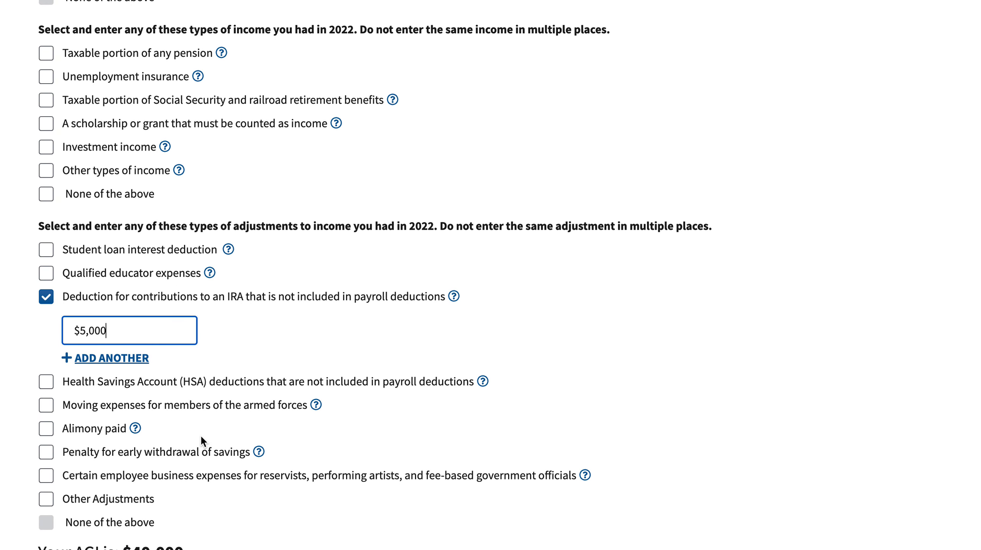
{"action": "scroll", "coordinate": [282, 367], "scroll_direction": "up", "scroll_amount": 1}
{"action": "scroll", "coordinate": [281, 364], "scroll_direction": "up", "scroll_amount": 8}
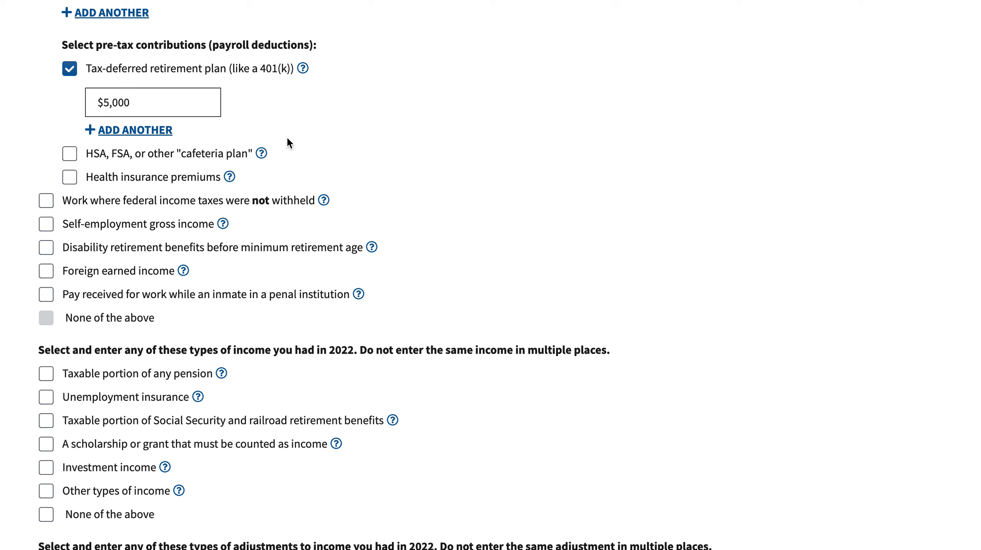
{"action": "scroll", "coordinate": [398, 217], "scroll_direction": "down", "scroll_amount": 3}
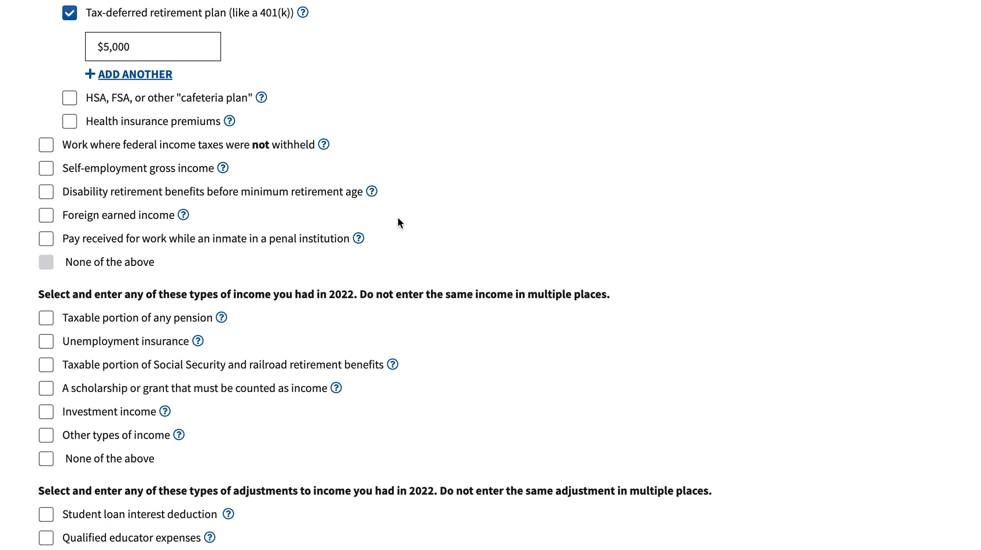
{"action": "scroll", "coordinate": [397, 216], "scroll_direction": "down", "scroll_amount": 4}
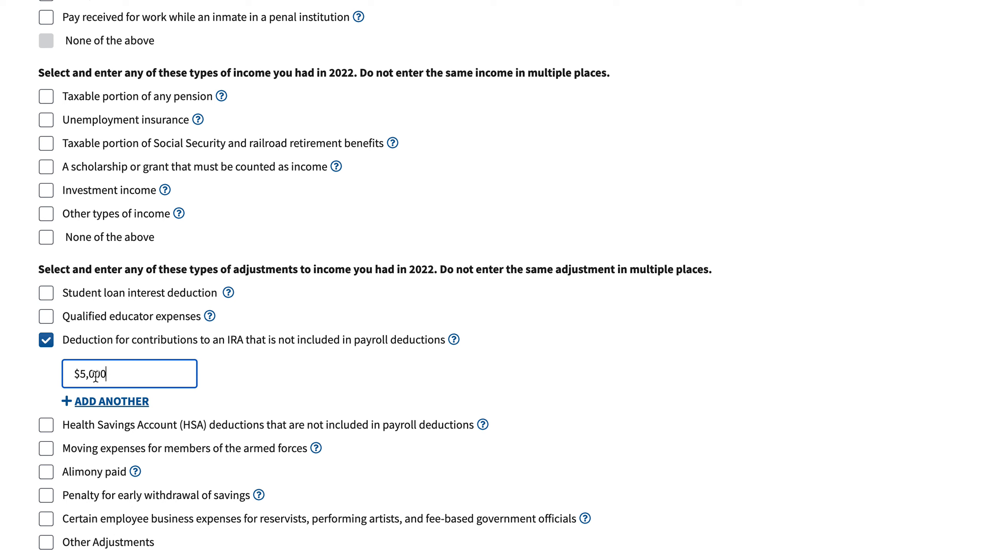
{"action": "scroll", "coordinate": [116, 375], "scroll_direction": "down", "scroll_amount": 5}
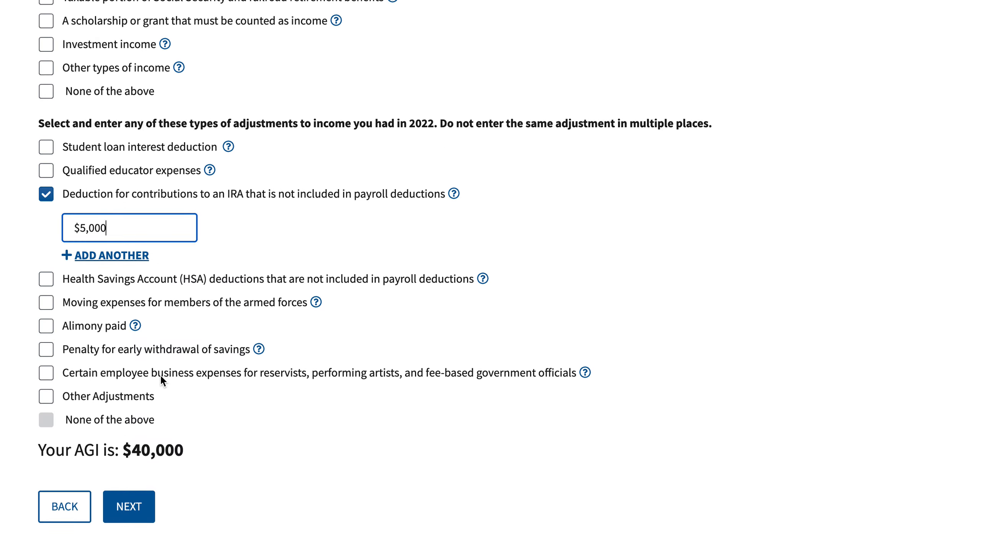
{"action": "left_click", "coordinate": [144, 439]}
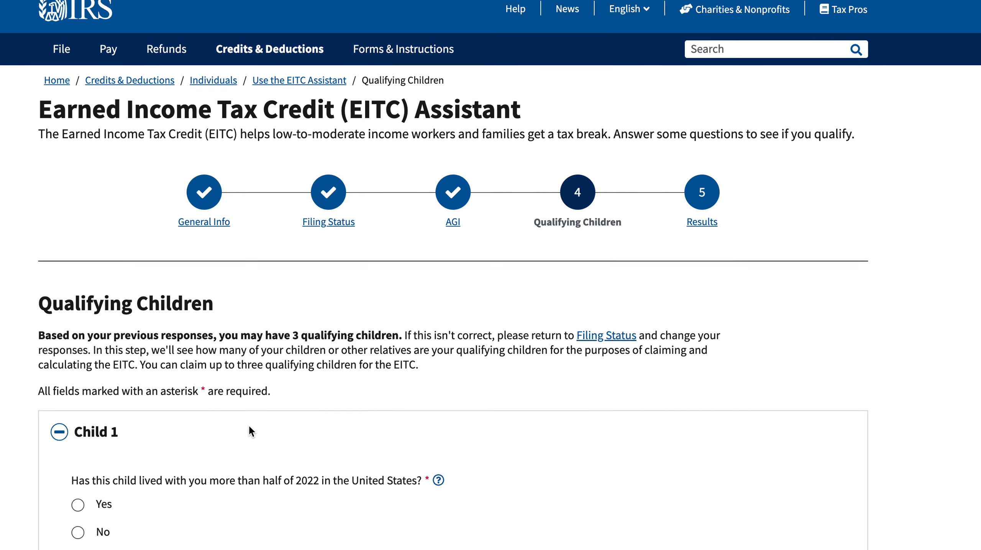
For Child 1, answer Yes to living with you more than half of 2022 and No to someone else claiming the child.
{"action": "scroll", "coordinate": [249, 424], "scroll_direction": "down", "scroll_amount": 3}
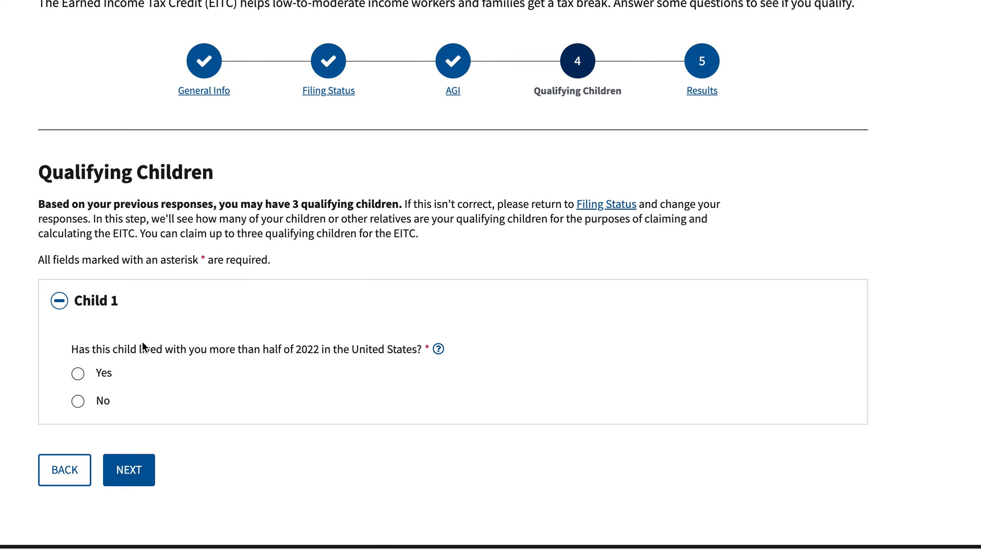
{"action": "left_click", "coordinate": [78, 373]}
{"action": "scroll", "coordinate": [185, 384], "scroll_direction": "down", "scroll_amount": 3}
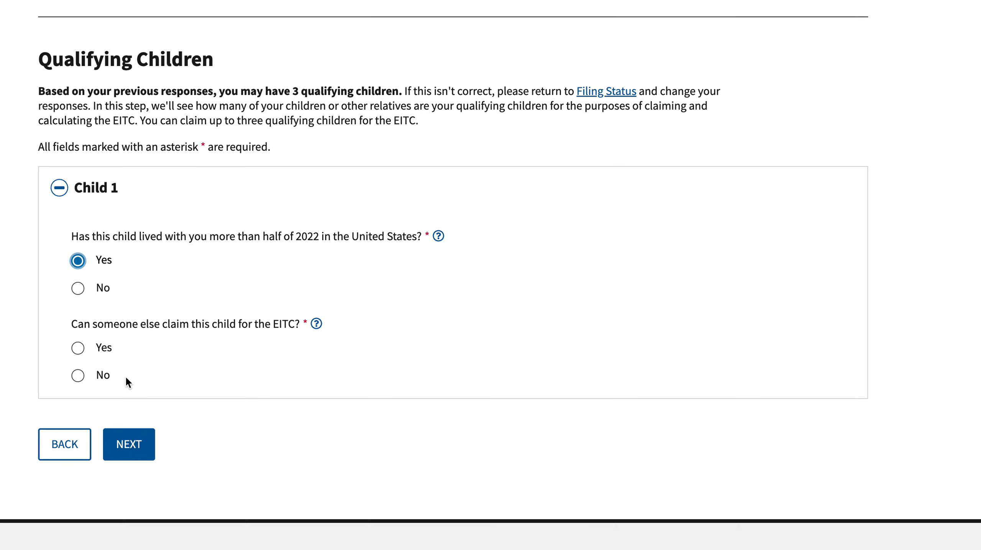
{"action": "left_click", "coordinate": [78, 374]}
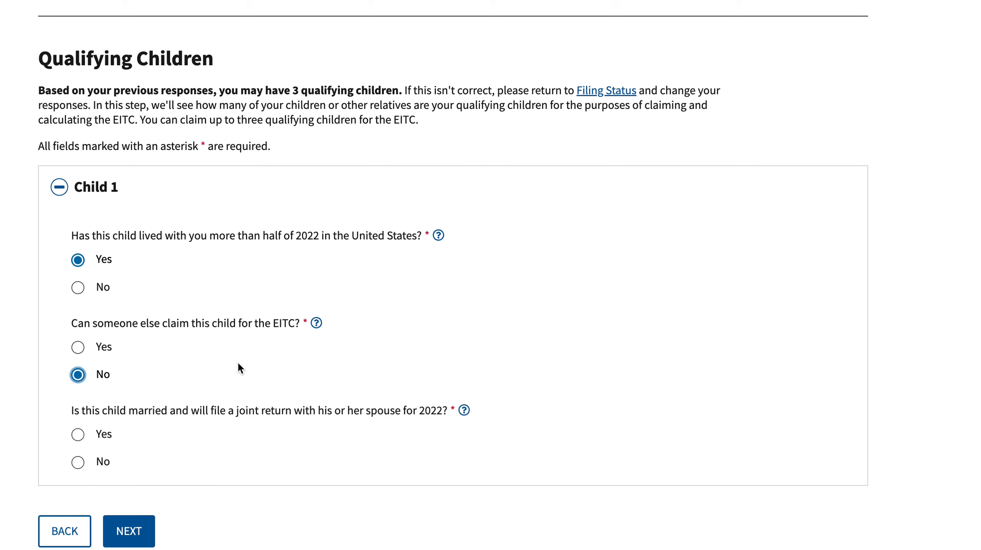
Try Yes for someone else claiming Child 1 and No for the half-year residency, and restore both original answers.
{"action": "left_click", "coordinate": [78, 347]}
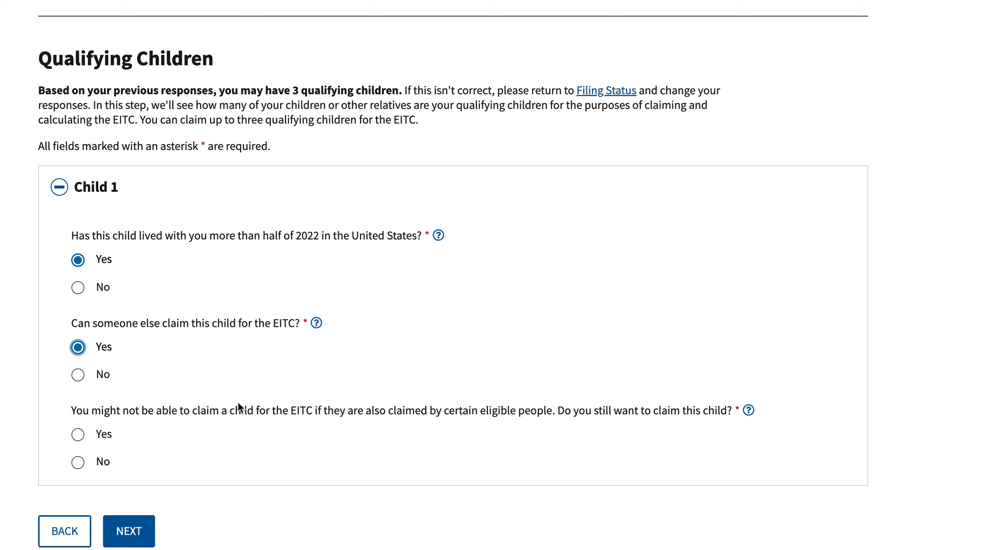
{"action": "left_click", "coordinate": [78, 287]}
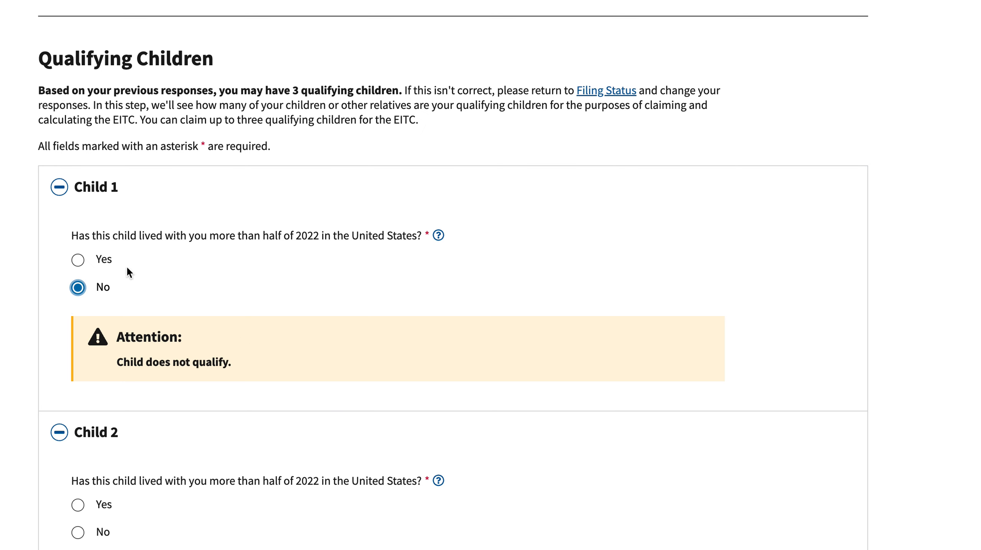
{"action": "left_click", "coordinate": [78, 260]}
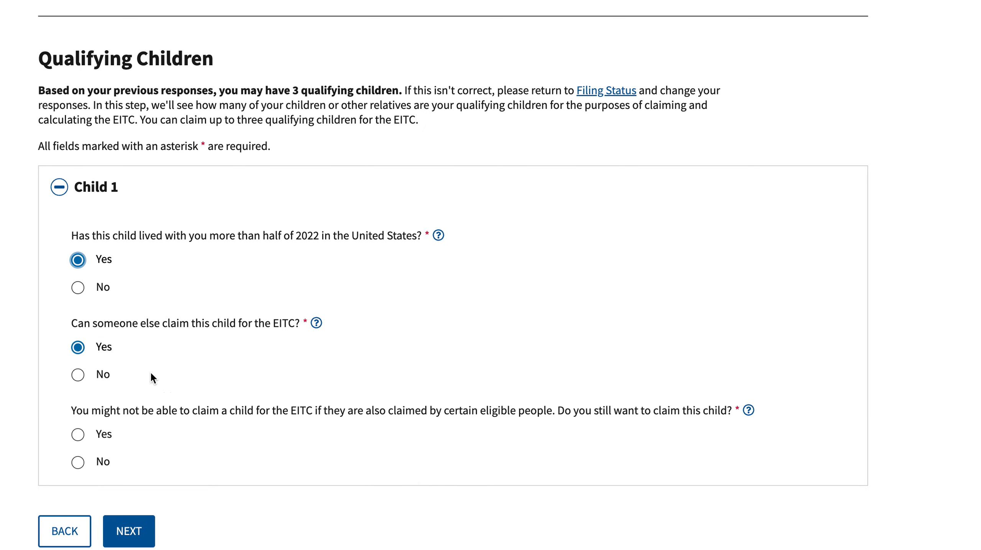
{"action": "left_click", "coordinate": [87, 380]}
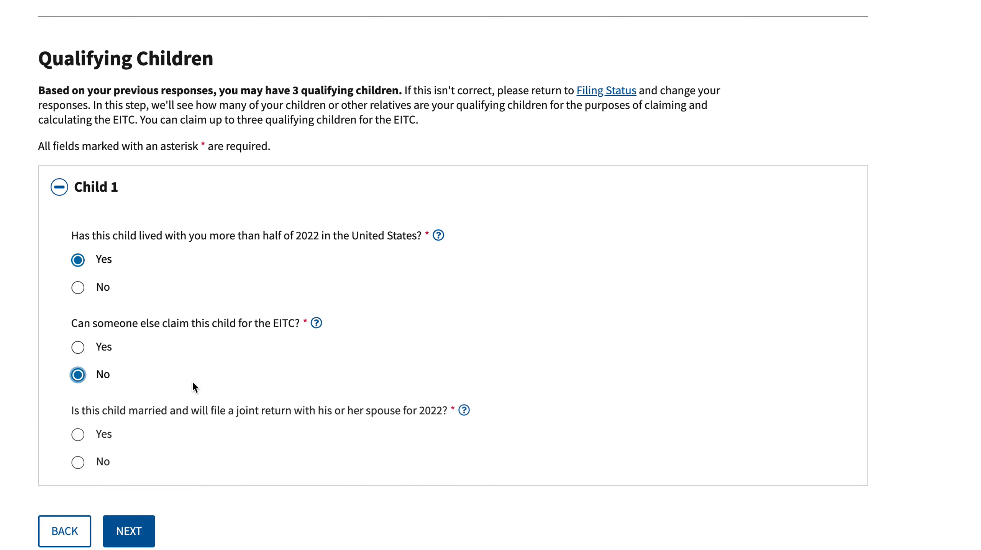
Answer No for Child 1 being married and filing a joint return, and No for being permanently and totally disabled.
{"action": "scroll", "coordinate": [192, 383], "scroll_direction": "down", "scroll_amount": 3}
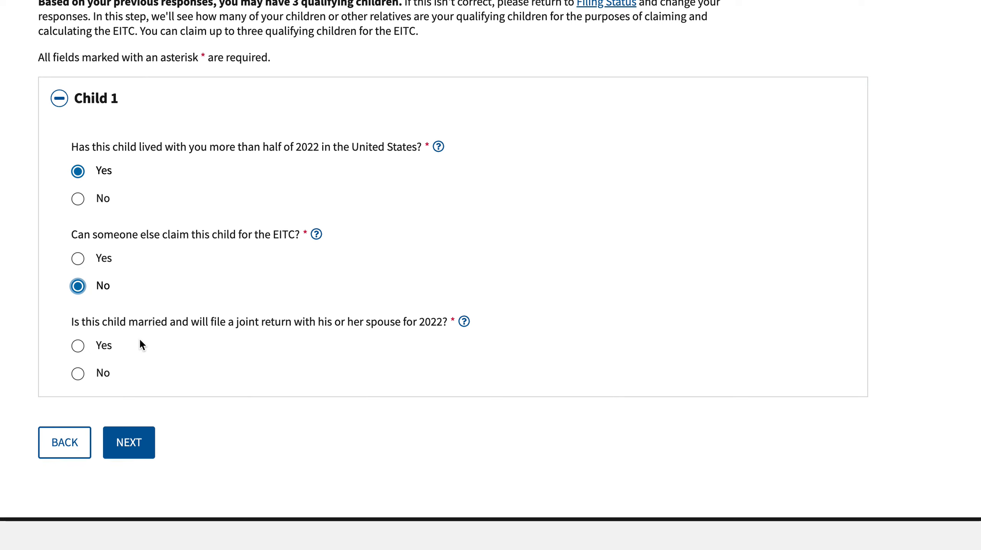
{"action": "left_click", "coordinate": [77, 373]}
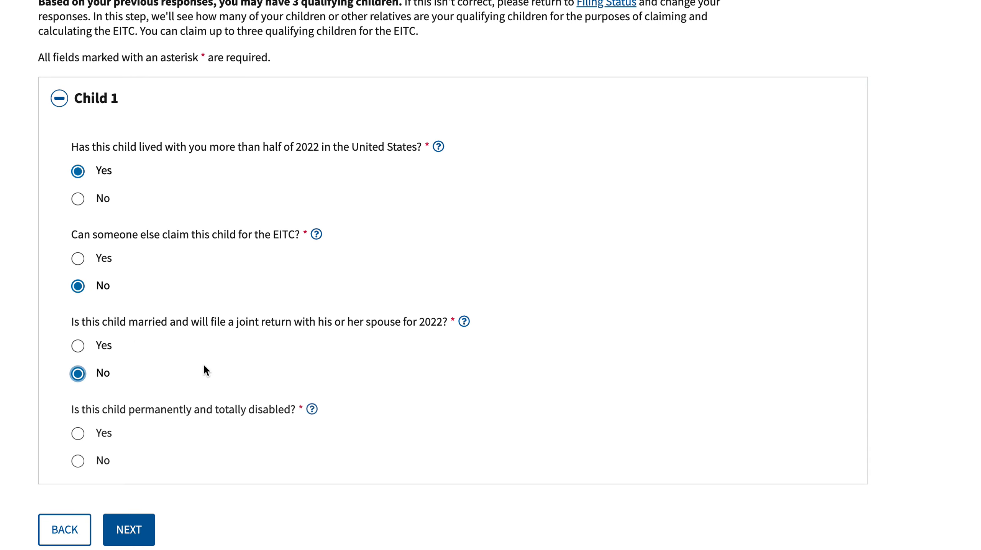
{"action": "scroll", "coordinate": [204, 364], "scroll_direction": "down", "scroll_amount": 3}
{"action": "left_click", "coordinate": [78, 337]}
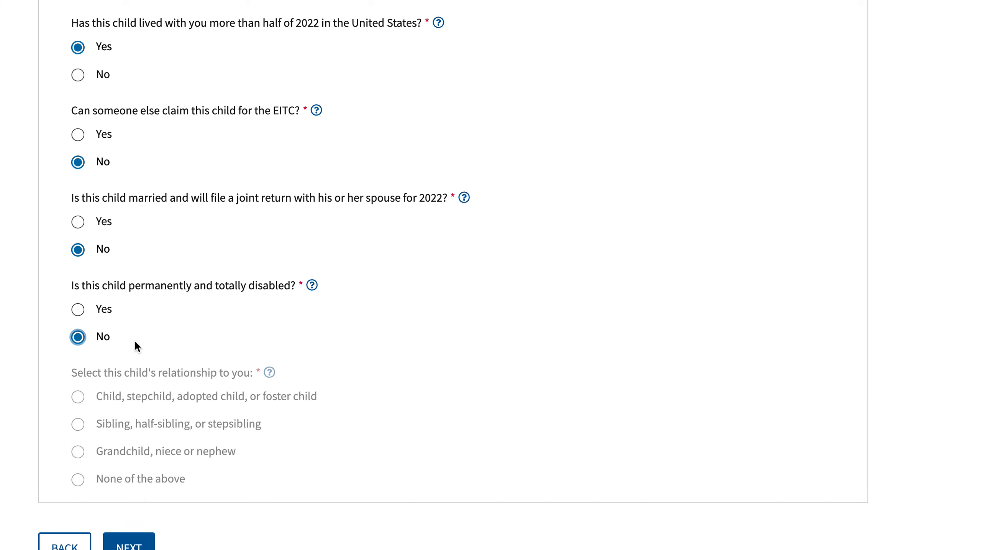
Set Child 1's relationship to "Child, stepchild, adopted child, or foster child" and the age at the end of 2022 to "18 and under".
{"action": "scroll", "coordinate": [191, 343], "scroll_direction": "down", "scroll_amount": 2}
{"action": "scroll", "coordinate": [185, 345], "scroll_direction": "down", "scroll_amount": 2}
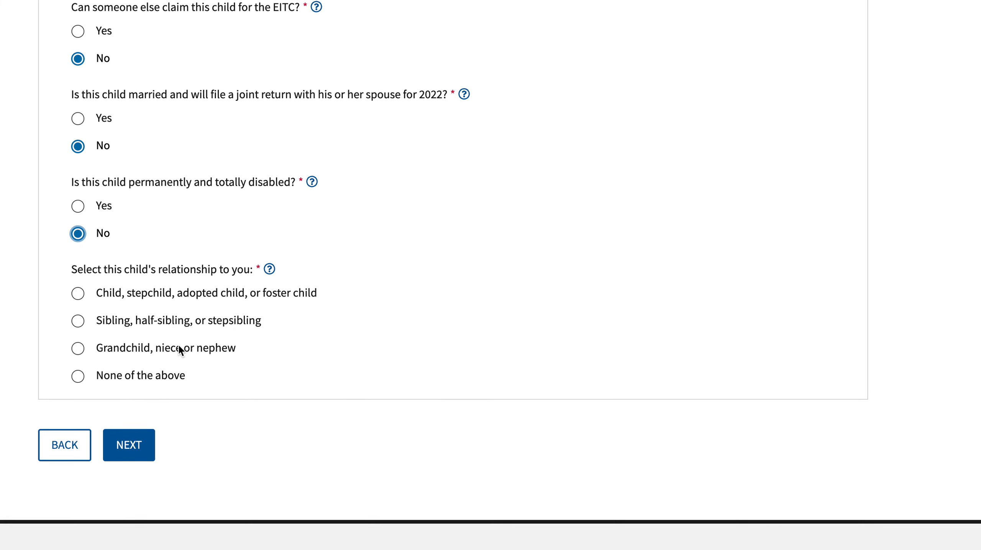
{"action": "left_click", "coordinate": [80, 292]}
{"action": "scroll", "coordinate": [123, 304], "scroll_direction": "down", "scroll_amount": 3}
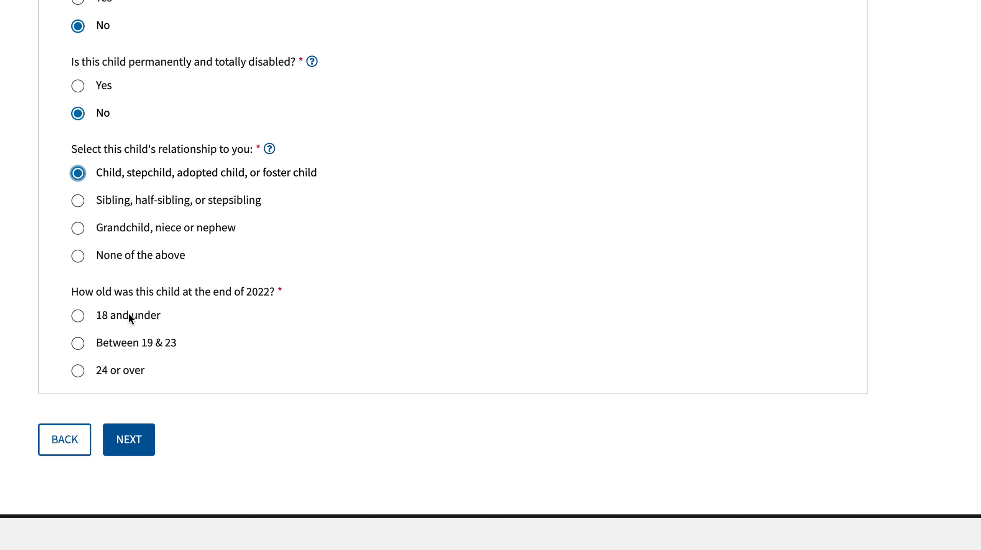
{"action": "left_click", "coordinate": [79, 317]}
Answer Yes to Child 1 having a valid social security number and review the qualification result and Child 2 question.
{"action": "scroll", "coordinate": [157, 313], "scroll_direction": "down", "scroll_amount": 3}
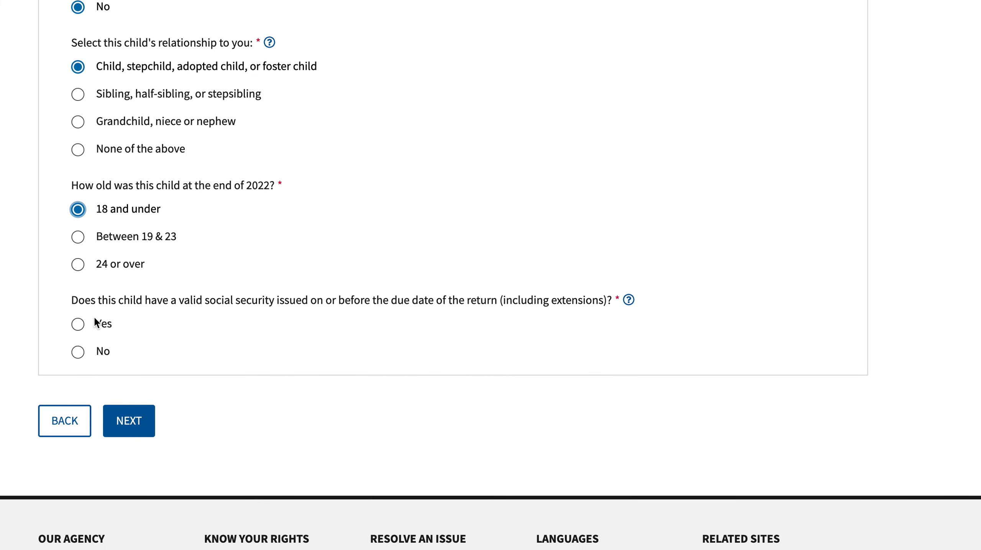
{"action": "left_click", "coordinate": [78, 324]}
{"action": "scroll", "coordinate": [486, 372], "scroll_direction": "down", "scroll_amount": 2}
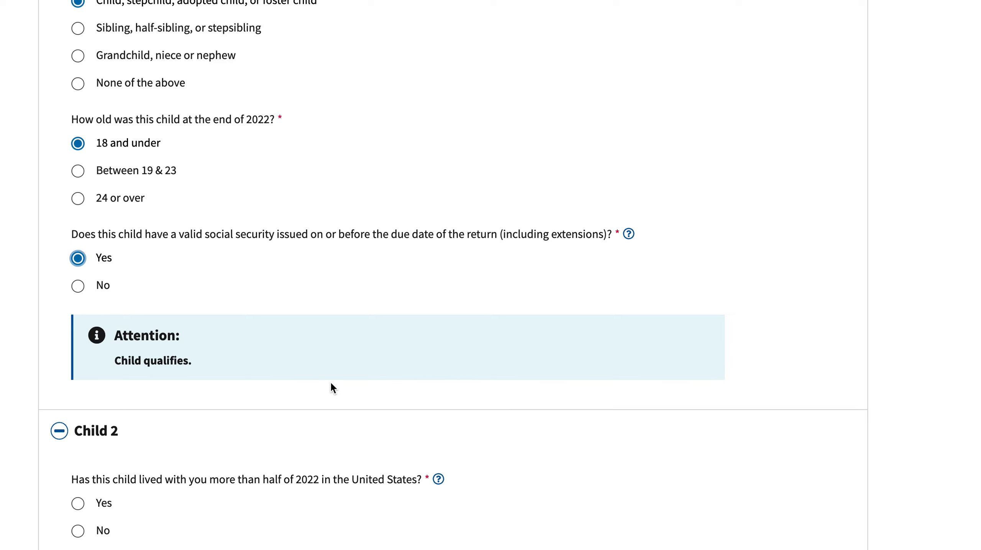
{"action": "scroll", "coordinate": [297, 402], "scroll_direction": "down", "scroll_amount": 2}
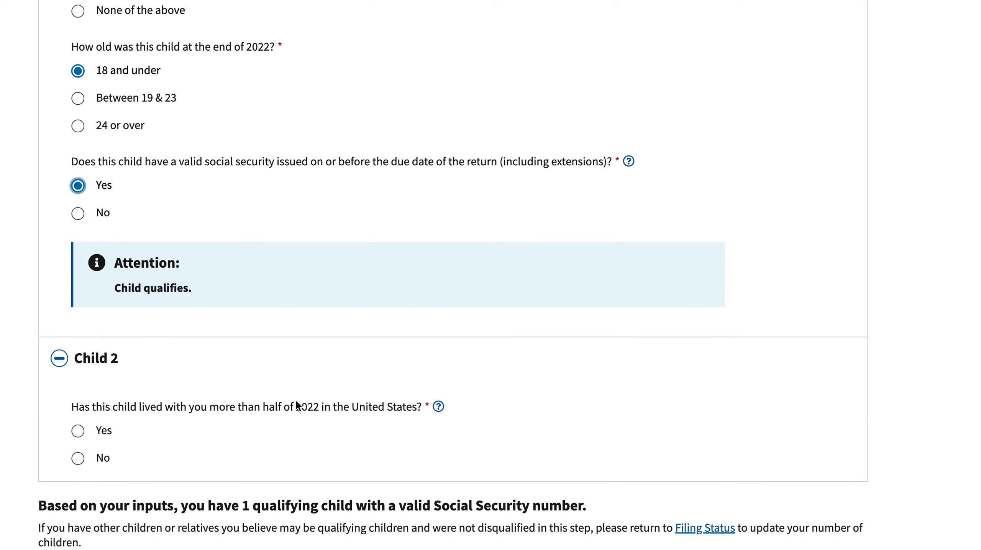
{"action": "scroll", "coordinate": [258, 362], "scroll_direction": "down", "scroll_amount": 3}
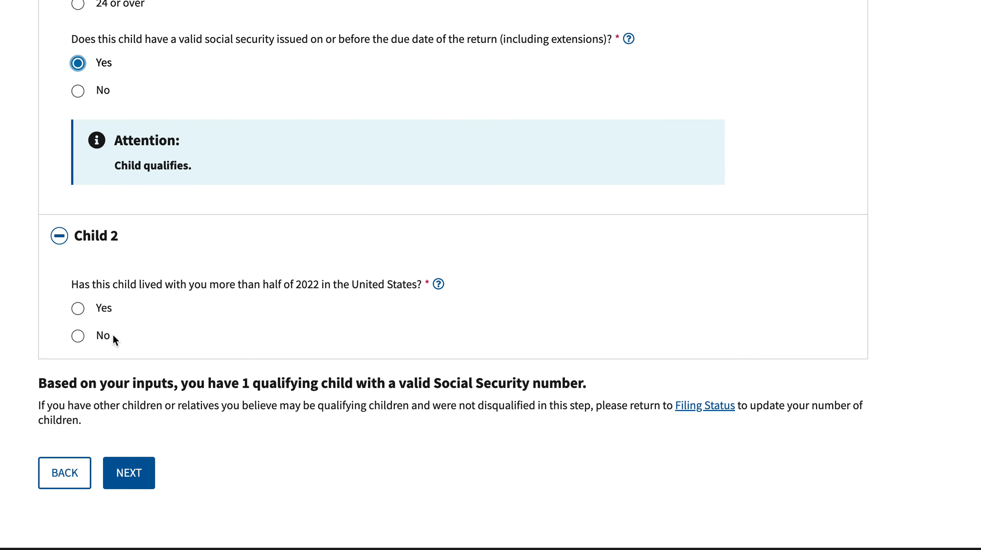
Answer Yes to Child 2 living in the United States more than half of 2022, and No to someone else claiming the child.
{"action": "left_click", "coordinate": [78, 308]}
{"action": "scroll", "coordinate": [177, 333], "scroll_direction": "down", "scroll_amount": 2}
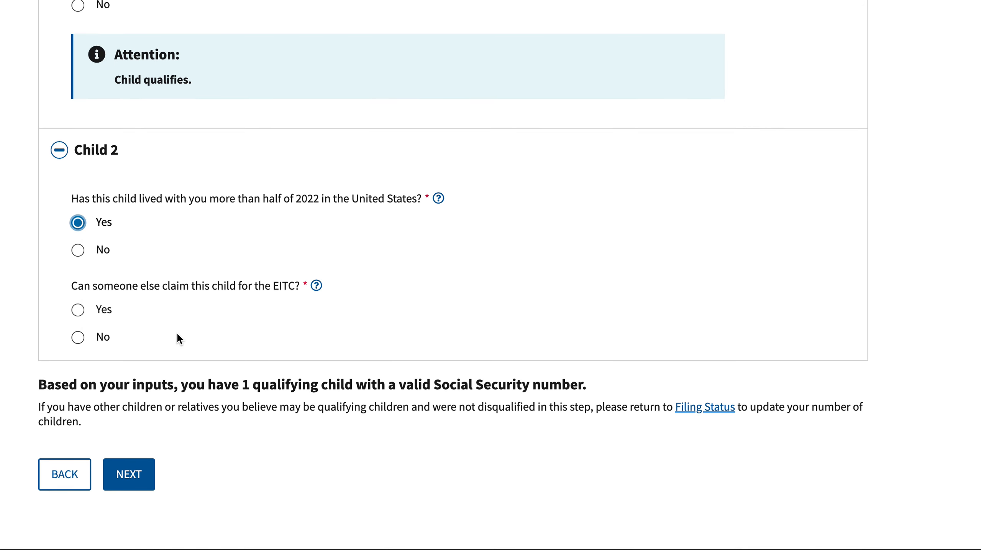
{"action": "left_click", "coordinate": [78, 335]}
Answer No for Child 2 being married and filing a joint return, and No for being permanently and totally disabled.
{"action": "scroll", "coordinate": [179, 333], "scroll_direction": "down", "scroll_amount": 3}
{"action": "left_click", "coordinate": [79, 310]}
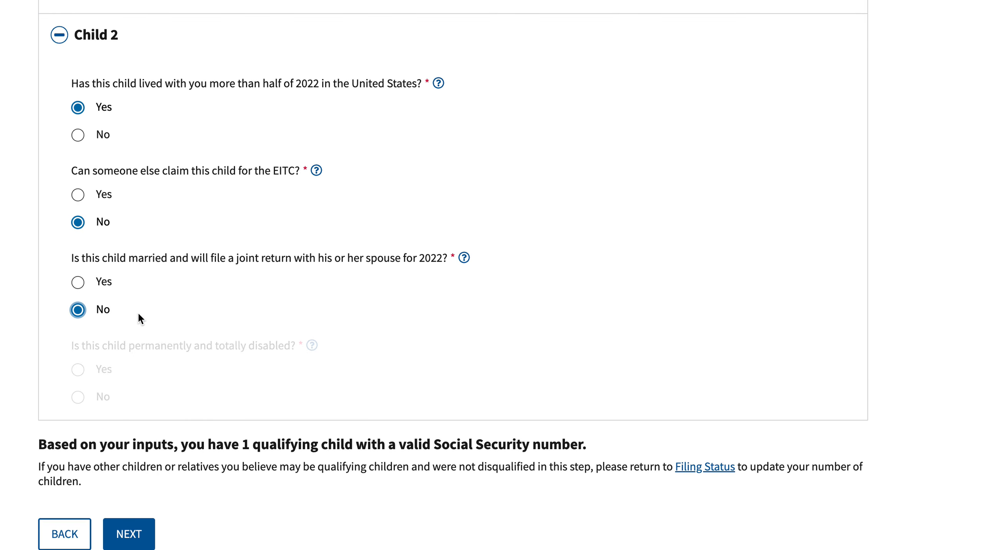
{"action": "scroll", "coordinate": [175, 321], "scroll_direction": "down", "scroll_amount": 3}
{"action": "left_click", "coordinate": [79, 304]}
Set Child 2's relationship to "Child, stepchild, adopted child, or foster child" and the age at the end of 2022 to "18 and under".
{"action": "scroll", "coordinate": [119, 325], "scroll_direction": "down", "scroll_amount": 1}
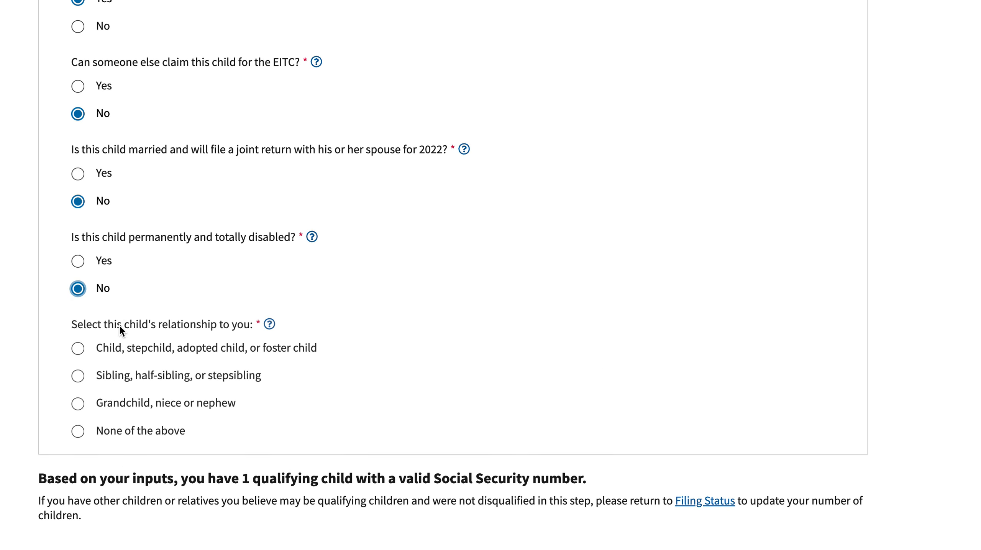
{"action": "scroll", "coordinate": [120, 325], "scroll_direction": "down", "scroll_amount": 1}
{"action": "left_click", "coordinate": [83, 310]}
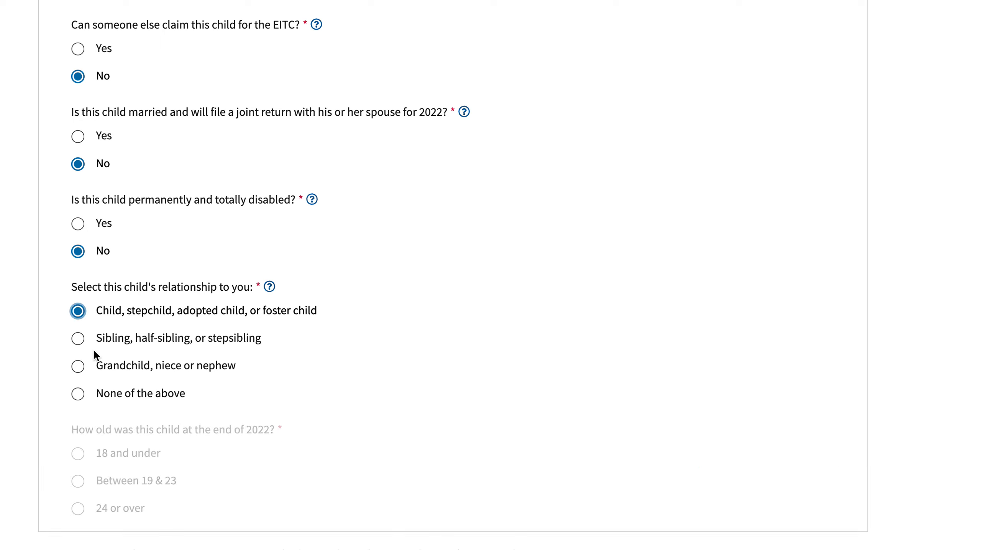
{"action": "left_click", "coordinate": [79, 454]}
Answer Yes to Child 2 having a valid social security number and review the qualification result.
{"action": "scroll", "coordinate": [138, 436], "scroll_direction": "down", "scroll_amount": 4}
{"action": "left_click", "coordinate": [77, 426]}
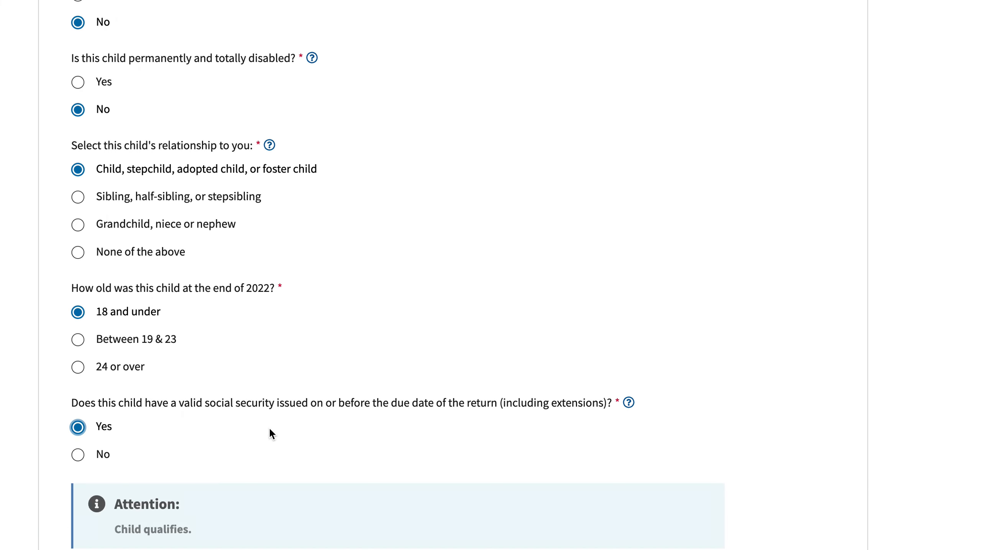
{"action": "scroll", "coordinate": [269, 426], "scroll_direction": "down", "scroll_amount": 4}
{"action": "scroll", "coordinate": [277, 383], "scroll_direction": "down", "scroll_amount": 3}
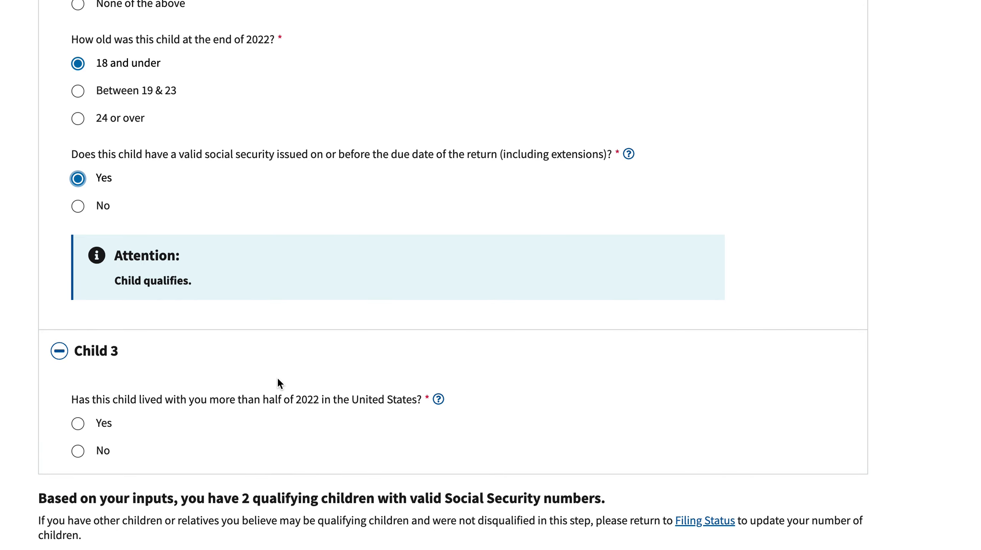
Answer Yes to Child 3 living in the United States more than half of 2022, and No to someone else claiming the child.
{"action": "scroll", "coordinate": [278, 377], "scroll_direction": "down", "scroll_amount": 5}
{"action": "left_click", "coordinate": [78, 232]}
{"action": "scroll", "coordinate": [197, 277], "scroll_direction": "down", "scroll_amount": 2}
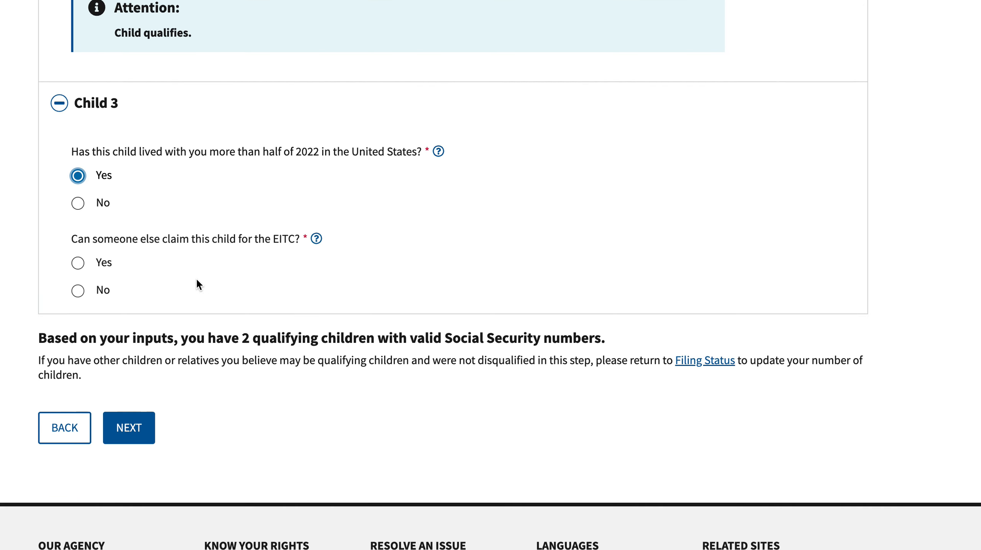
{"action": "scroll", "coordinate": [197, 280], "scroll_direction": "down", "scroll_amount": 1}
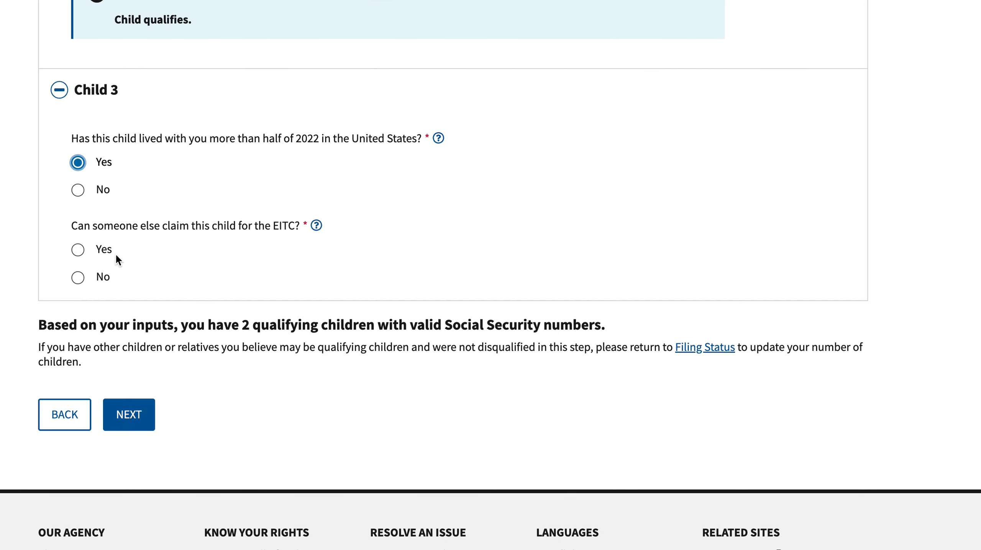
{"action": "left_click", "coordinate": [78, 277]}
Answer No for Child 3 being married and filing a joint return, and No for being permanently and totally disabled.
{"action": "scroll", "coordinate": [122, 293], "scroll_direction": "down", "scroll_amount": 1}
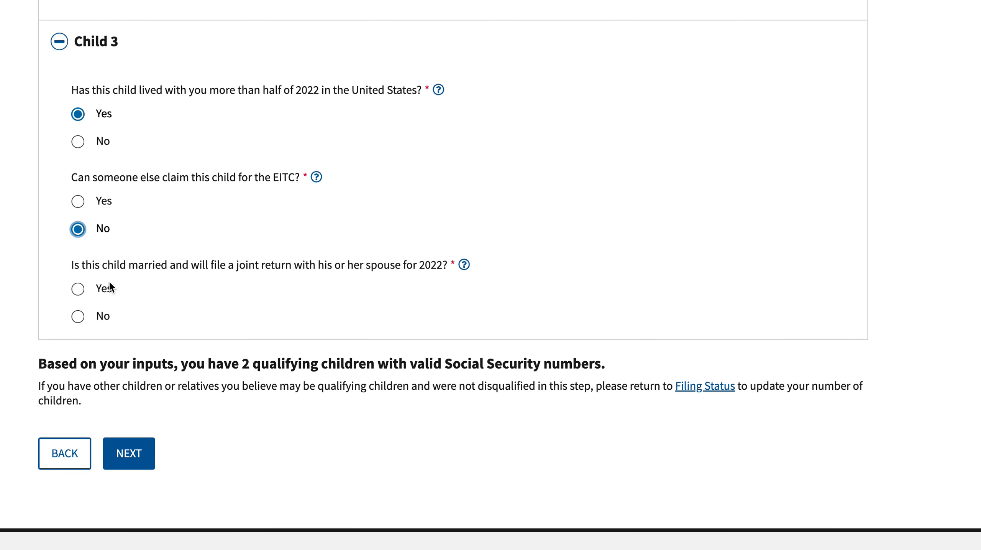
{"action": "left_click", "coordinate": [78, 321]}
{"action": "scroll", "coordinate": [160, 327], "scroll_direction": "down", "scroll_amount": 2}
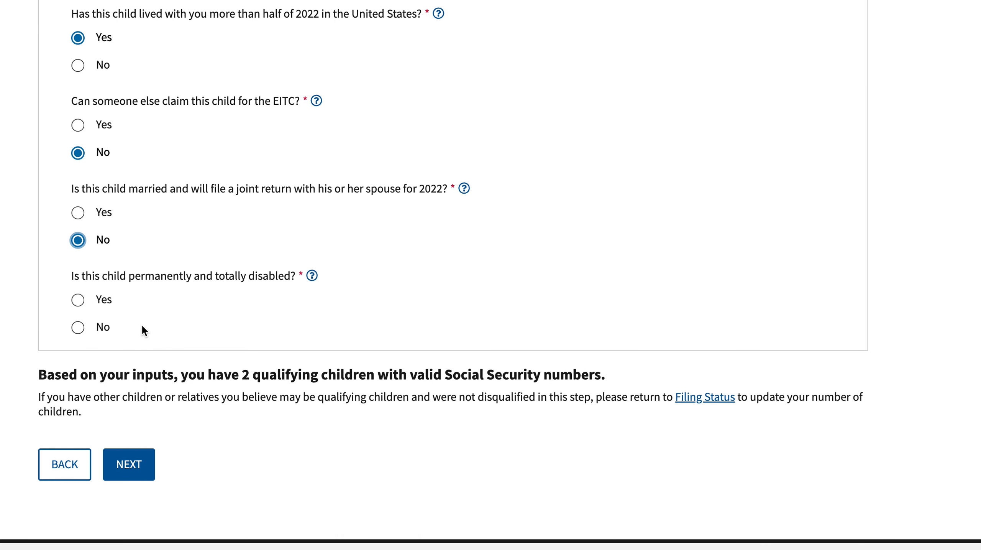
{"action": "left_click", "coordinate": [78, 327]}
Set Child 3's relationship to "Child, stepchild, adopted child, or foster child" and the age at the end of 2022 to "Between 19 & 23".
{"action": "scroll", "coordinate": [88, 321], "scroll_direction": "down", "scroll_amount": 2}
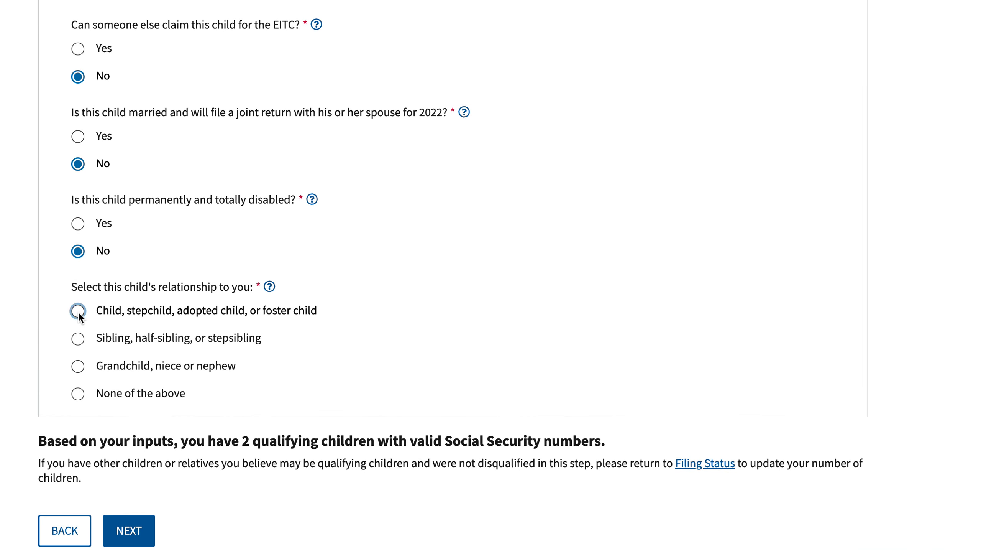
{"action": "left_click", "coordinate": [79, 311]}
{"action": "scroll", "coordinate": [150, 320], "scroll_direction": "down", "scroll_amount": 2}
{"action": "scroll", "coordinate": [149, 320], "scroll_direction": "down", "scroll_amount": 1}
{"action": "left_click", "coordinate": [79, 386]}
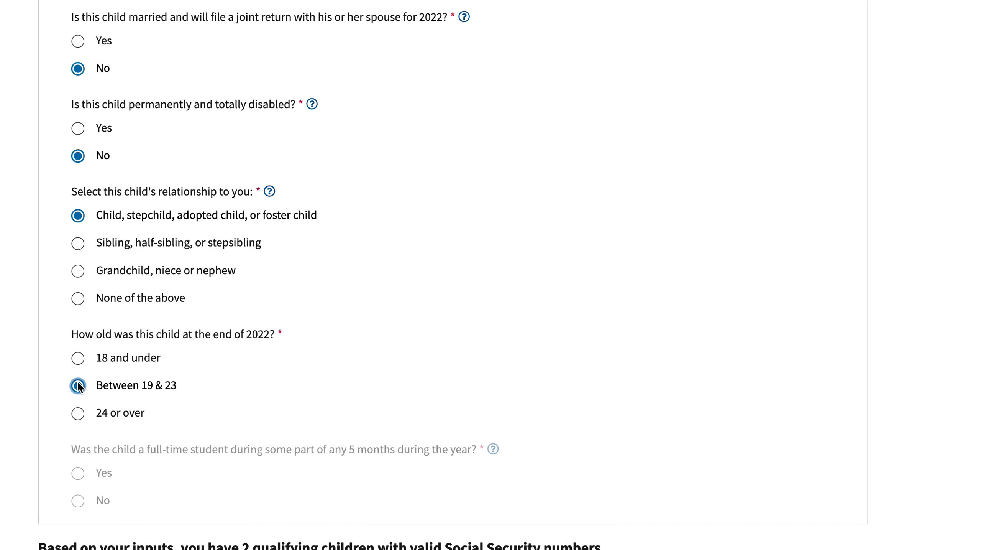
Answer Yes to Child 3 being a full-time student for 5 months, and Yes to having a valid social security number.
{"action": "scroll", "coordinate": [195, 388], "scroll_direction": "down", "scroll_amount": 3}
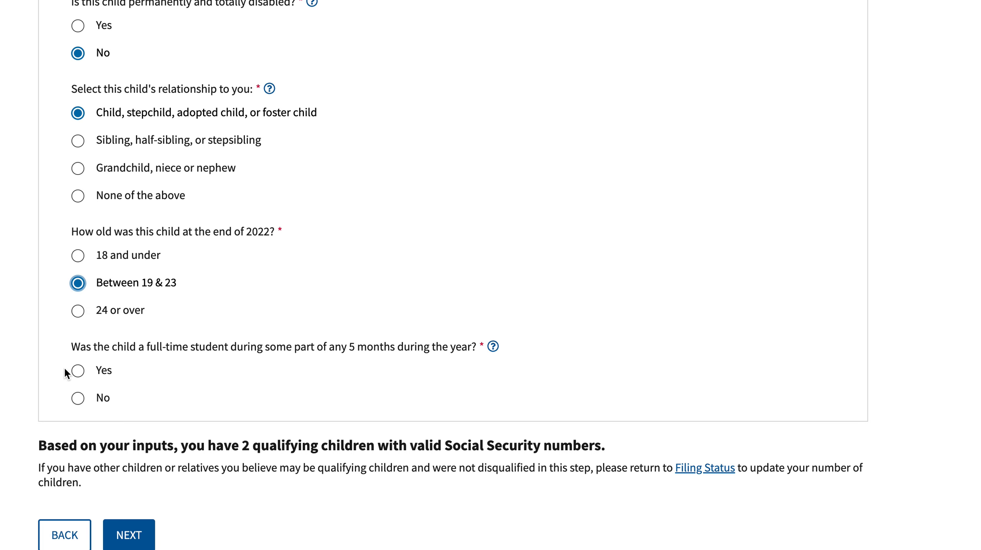
{"action": "left_click", "coordinate": [78, 371]}
{"action": "scroll", "coordinate": [158, 373], "scroll_direction": "down", "scroll_amount": 3}
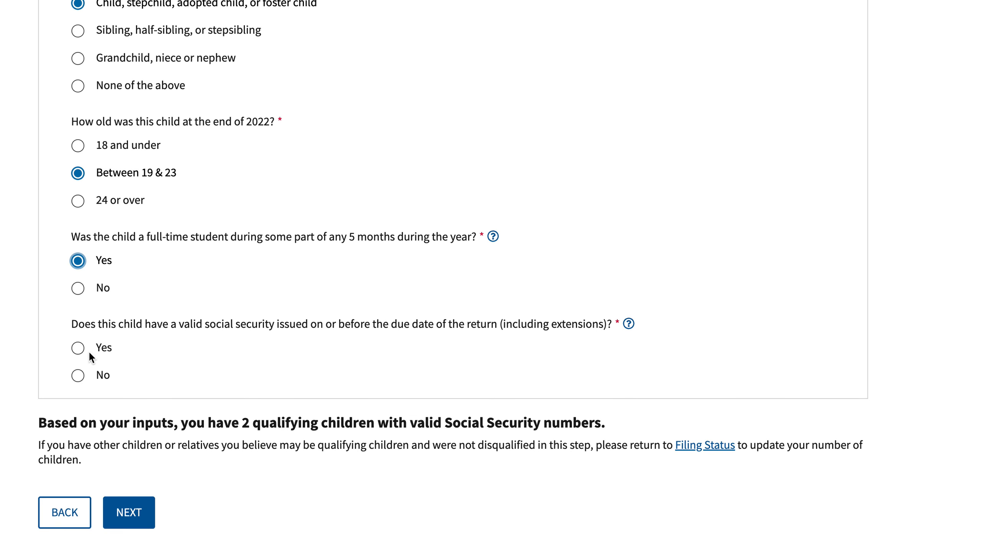
{"action": "left_click", "coordinate": [78, 347]}
Try No for Child 3's full-time student status, and restore the Yes answer.
{"action": "scroll", "coordinate": [197, 357], "scroll_direction": "down", "scroll_amount": 2}
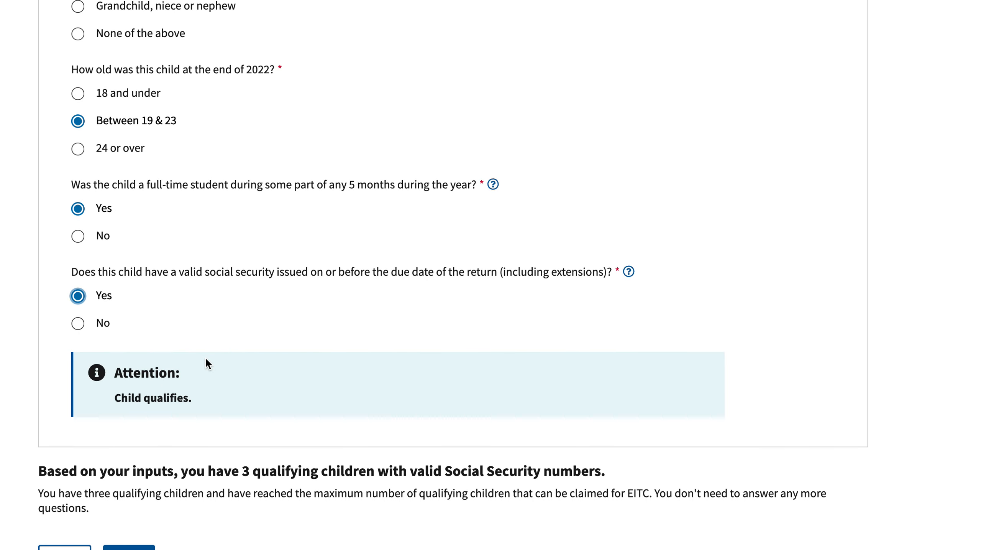
{"action": "left_click", "coordinate": [79, 236]}
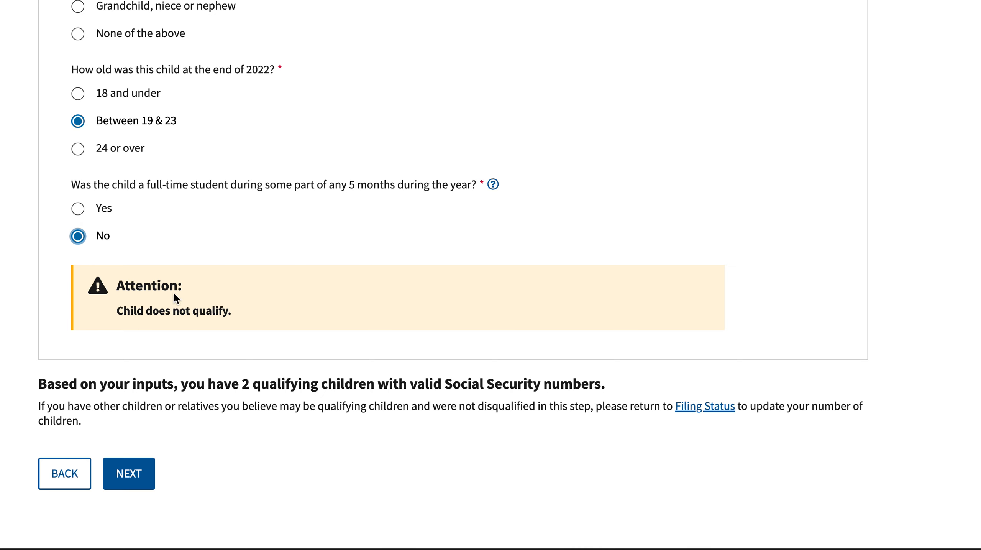
{"action": "left_click", "coordinate": [77, 208]}
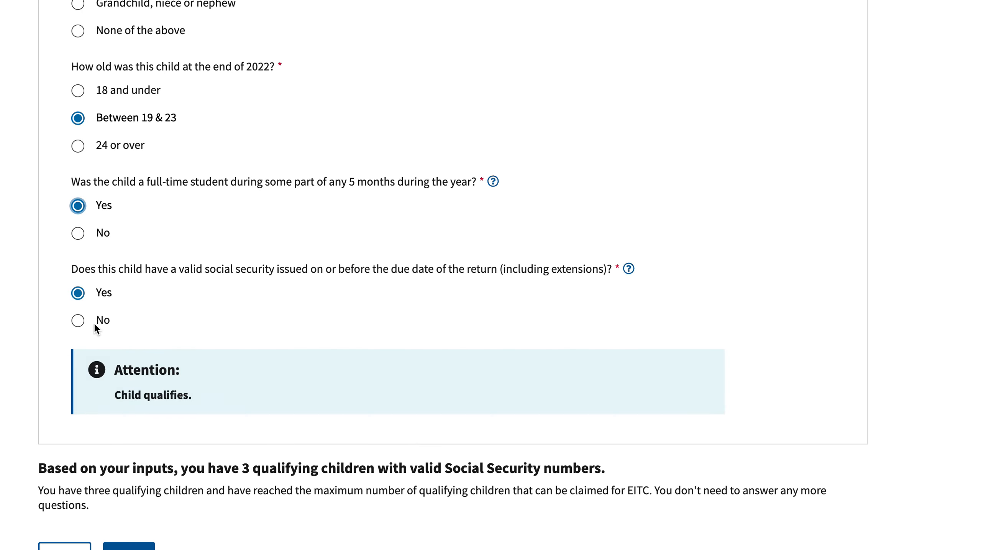
Submit the qualifying children answers and review the estimated EITC amount in the results.
{"action": "scroll", "coordinate": [248, 414], "scroll_direction": "down", "scroll_amount": 3}
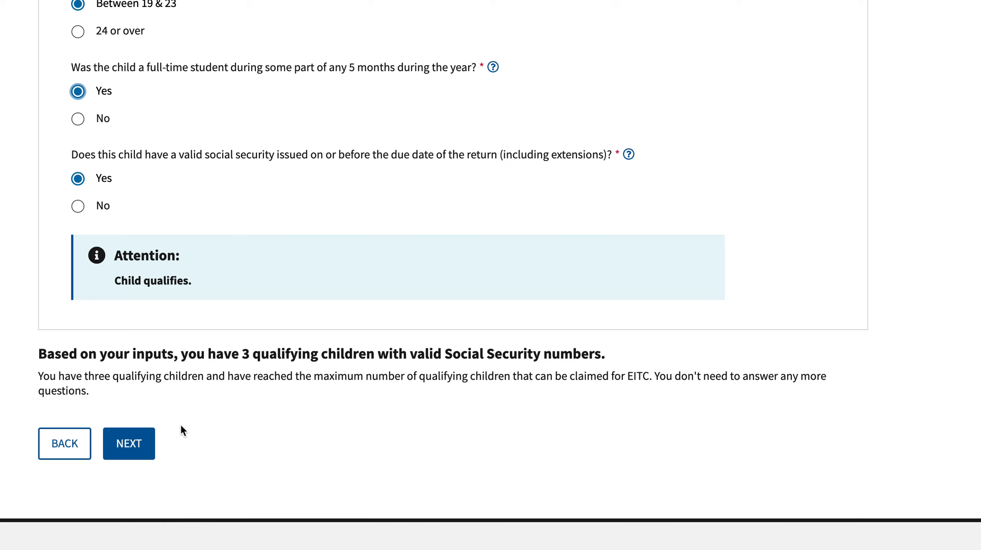
{"action": "left_click", "coordinate": [142, 439]}
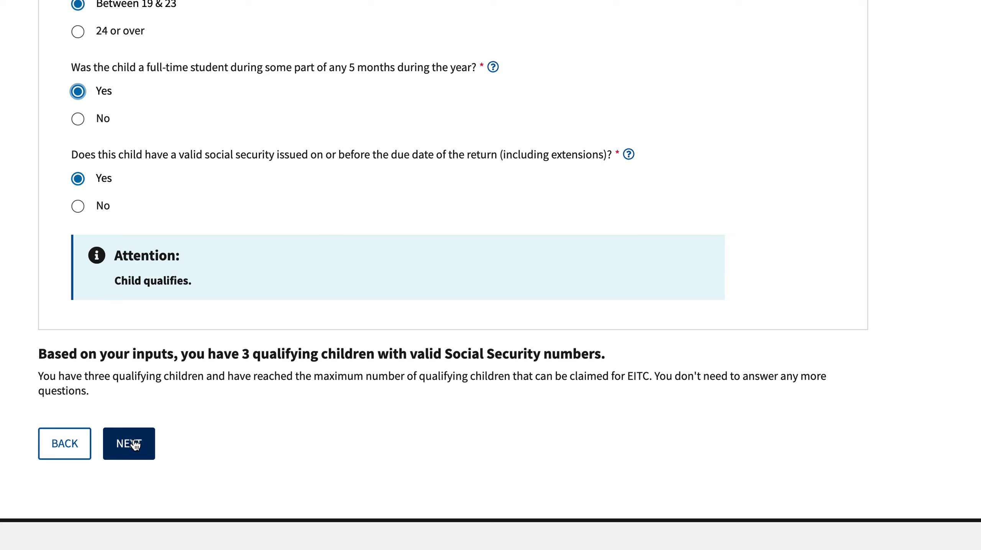
{"action": "left_click", "coordinate": [129, 444]}
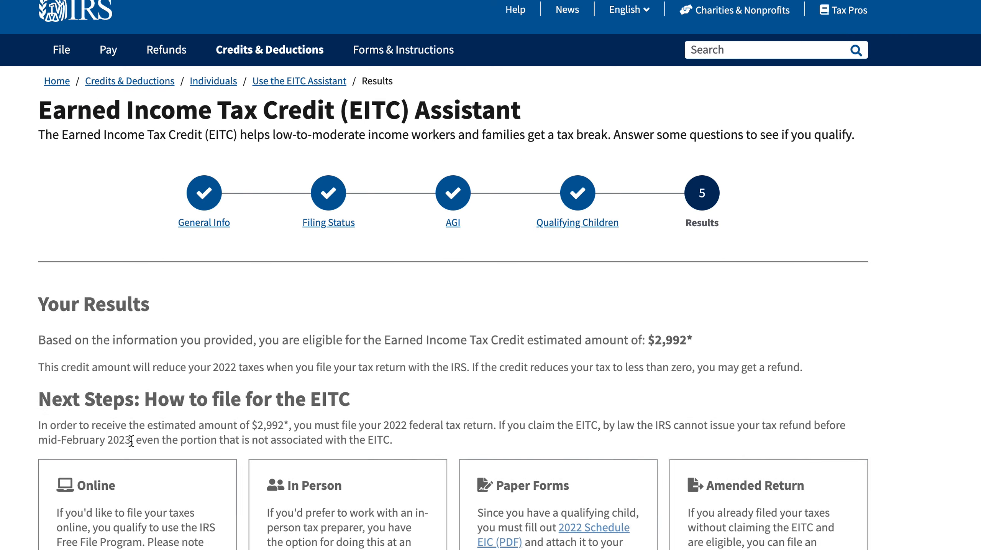
{"action": "scroll", "coordinate": [301, 370], "scroll_direction": "down", "scroll_amount": 3}
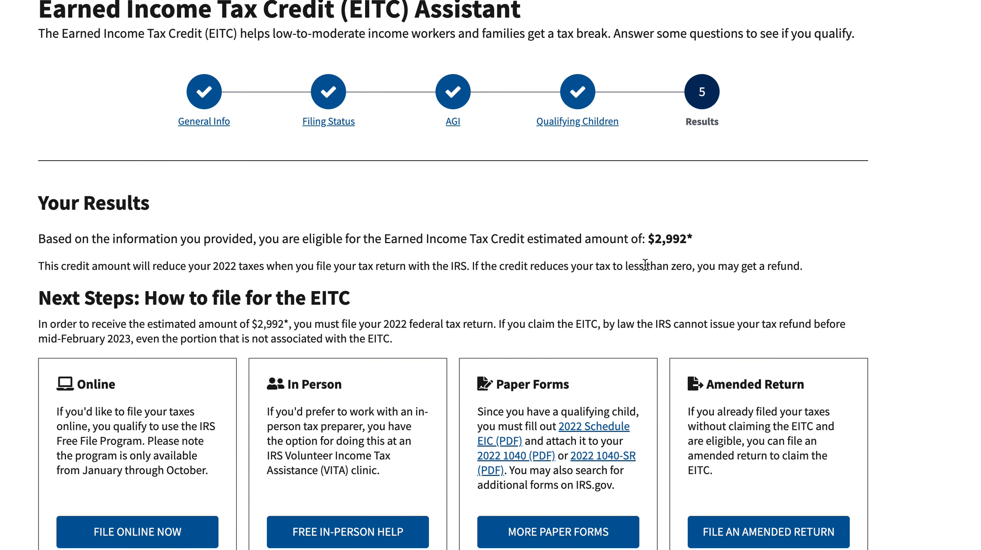
Return to the AGI step and remove the deduction for IRA contributions not included in payroll deductions.
{"action": "left_click", "coordinate": [455, 122]}
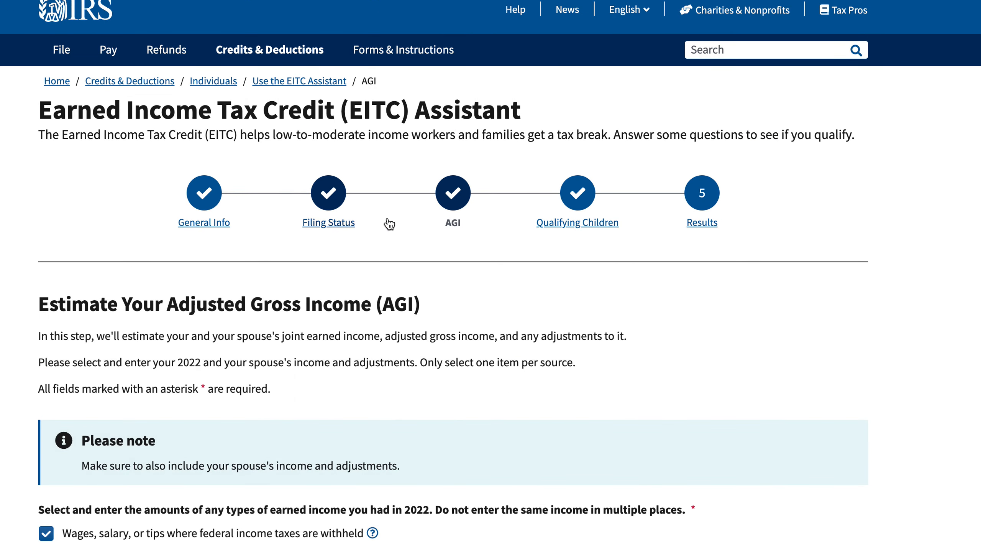
{"action": "scroll", "coordinate": [389, 218], "scroll_direction": "down", "scroll_amount": 10}
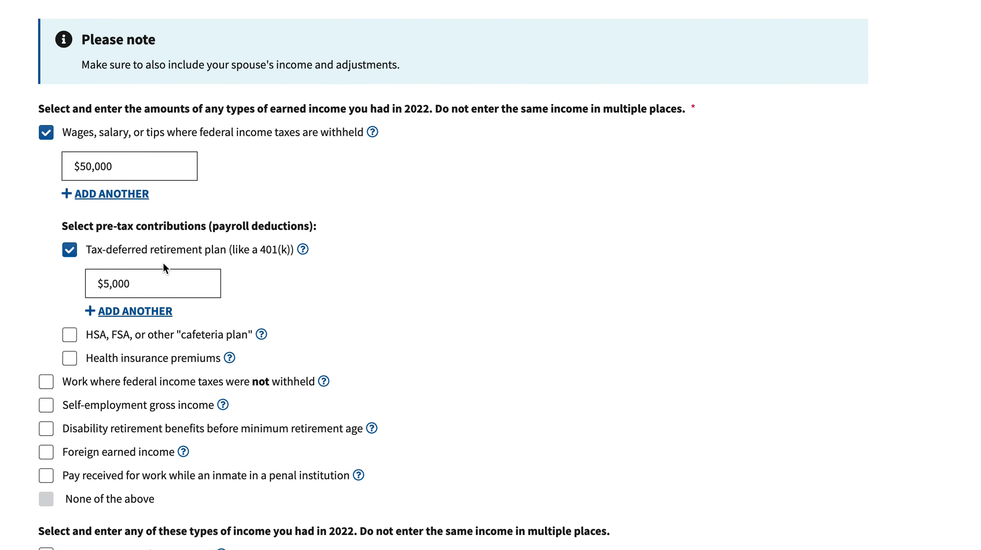
{"action": "scroll", "coordinate": [169, 275], "scroll_direction": "down", "scroll_amount": 3}
{"action": "scroll", "coordinate": [171, 273], "scroll_direction": "down", "scroll_amount": 8}
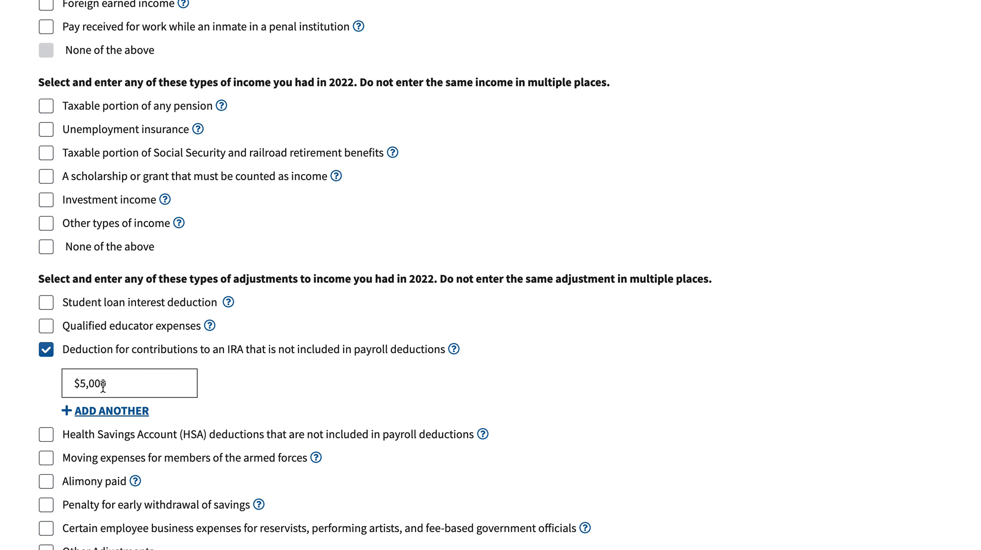
{"action": "left_click", "coordinate": [46, 350]}
{"action": "scroll", "coordinate": [204, 361], "scroll_direction": "down", "scroll_amount": 4}
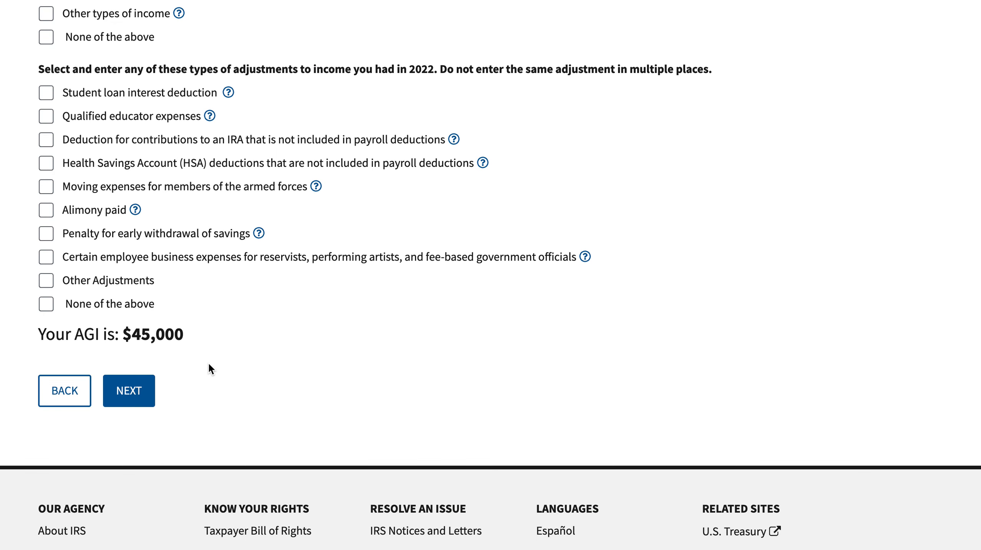
Set the wages, salary, or tips amount to $60,000 and check the form's other income and adjustment entries.
{"action": "scroll", "coordinate": [209, 366], "scroll_direction": "up", "scroll_amount": 12}
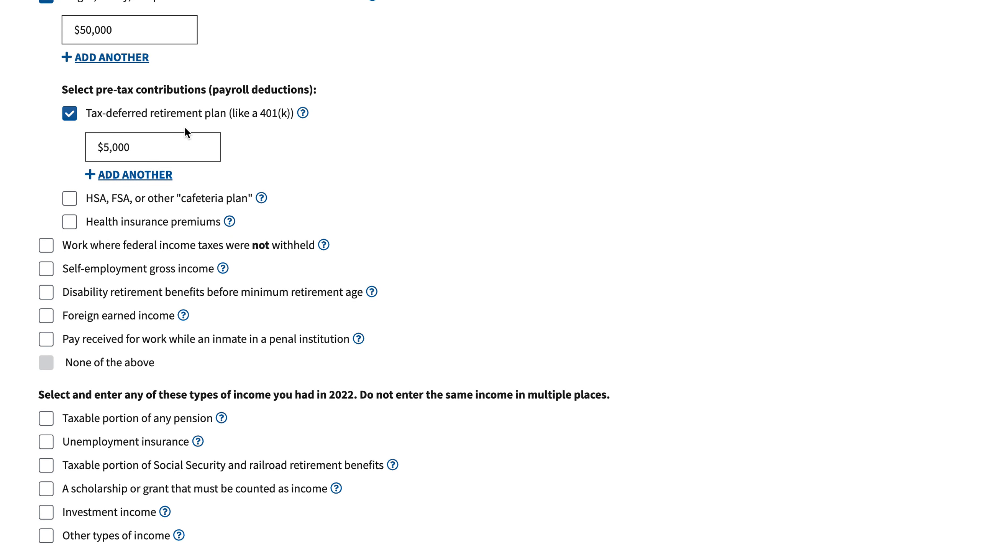
{"action": "scroll", "coordinate": [184, 127], "scroll_direction": "up", "scroll_amount": 2}
{"action": "left_click", "coordinate": [81, 85]}
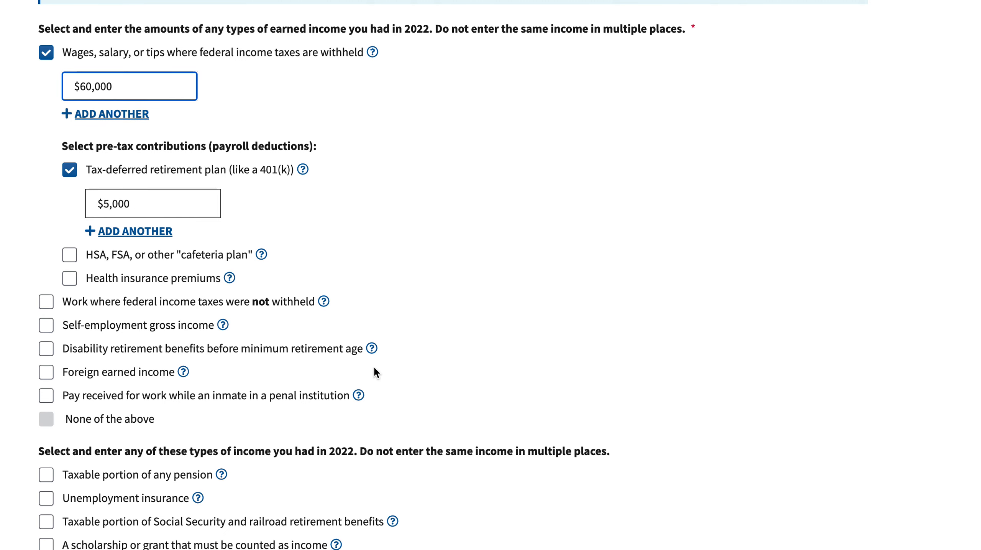
{"action": "scroll", "coordinate": [373, 365], "scroll_direction": "down", "scroll_amount": 13}
{"action": "scroll", "coordinate": [373, 366], "scroll_direction": "up", "scroll_amount": 7}
{"action": "scroll", "coordinate": [374, 366], "scroll_direction": "up", "scroll_amount": 3}
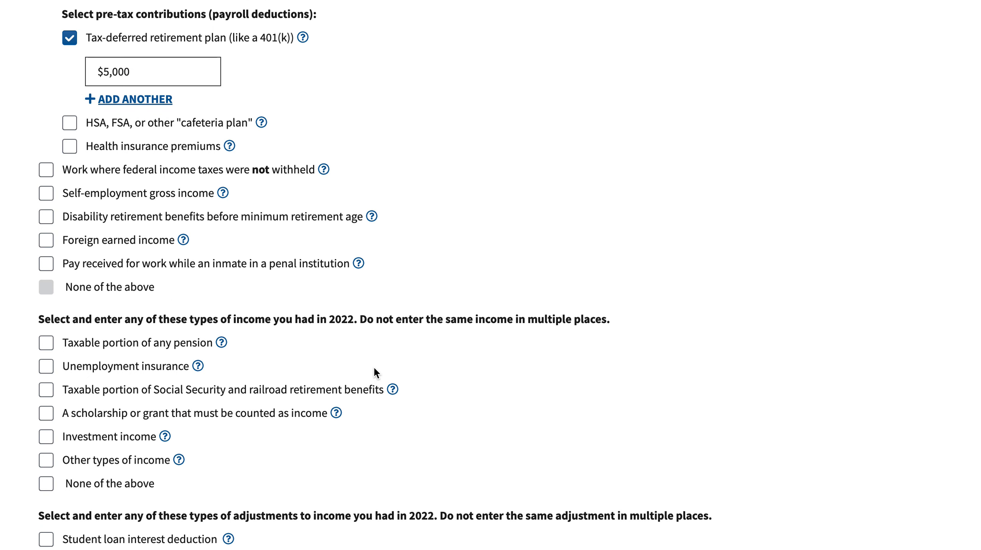
{"action": "scroll", "coordinate": [362, 359], "scroll_direction": "up", "scroll_amount": 1}
{"action": "scroll", "coordinate": [362, 366], "scroll_direction": "up", "scroll_amount": 3}
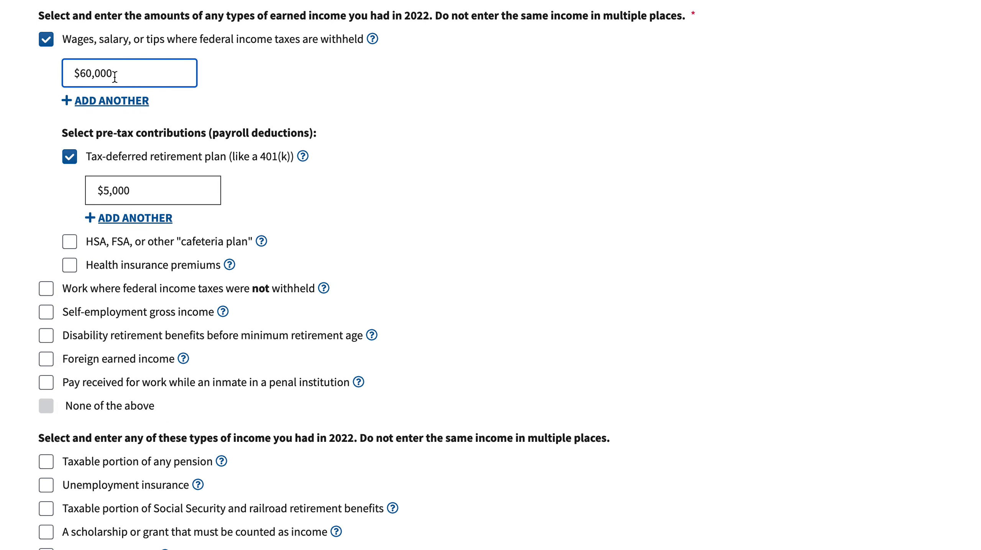
{"action": "left_click_drag", "start_coordinate": [80, 75], "coordinate": [88, 76]}
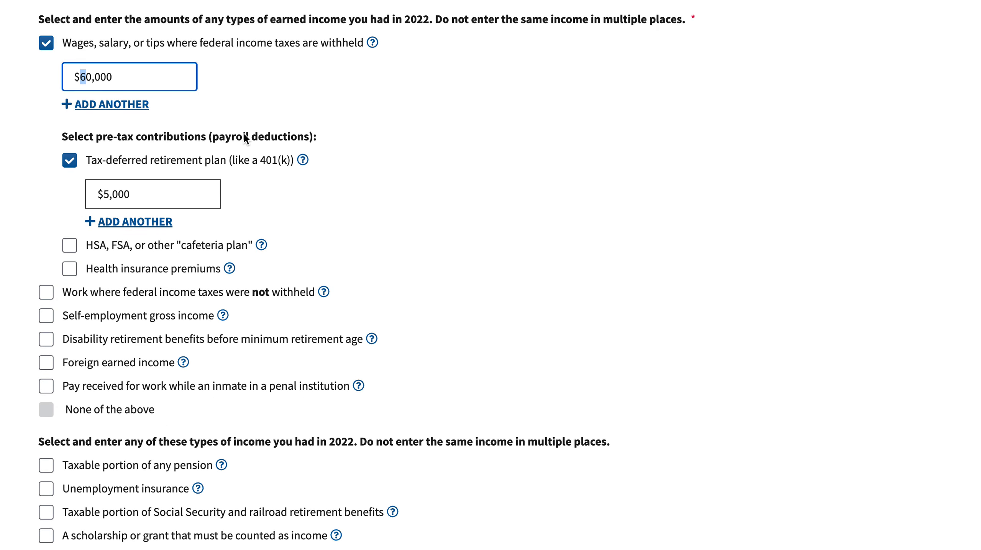
Proceed through the AGI and Qualifying Children steps to the results and review the recalculated EITC estimate.
{"action": "scroll", "coordinate": [246, 133], "scroll_direction": "down", "scroll_amount": 13}
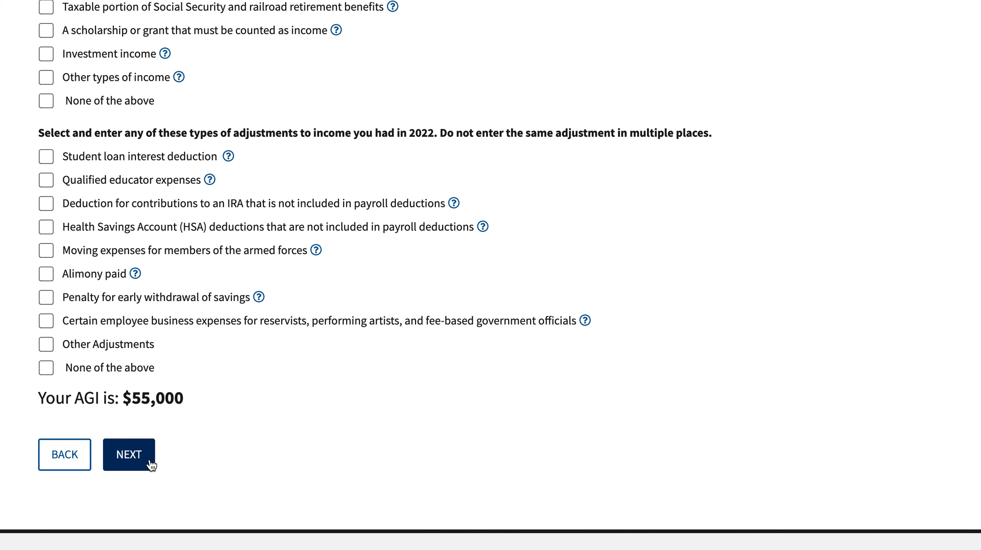
{"action": "left_click", "coordinate": [142, 452]}
{"action": "scroll", "coordinate": [321, 442], "scroll_direction": "down", "scroll_amount": 20}
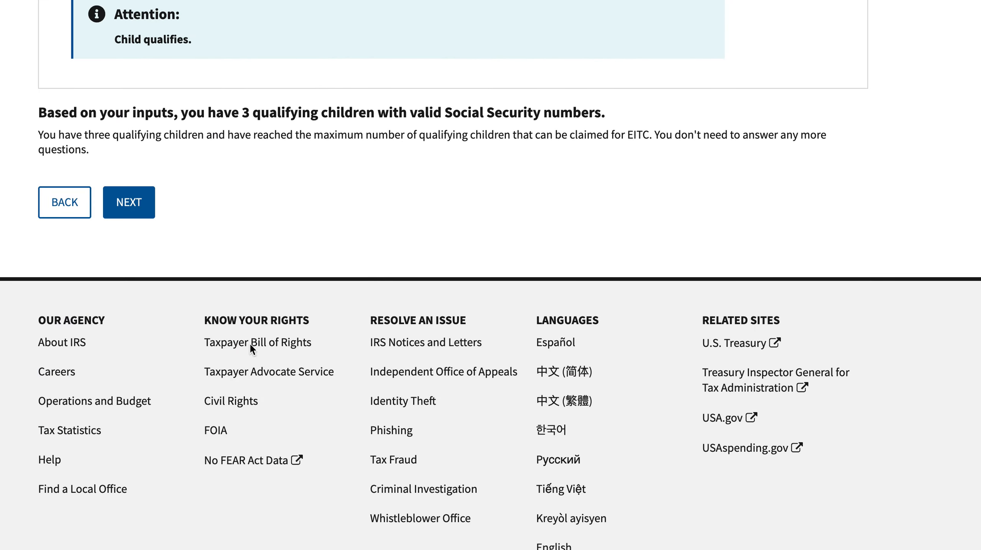
{"action": "left_click", "coordinate": [130, 205]}
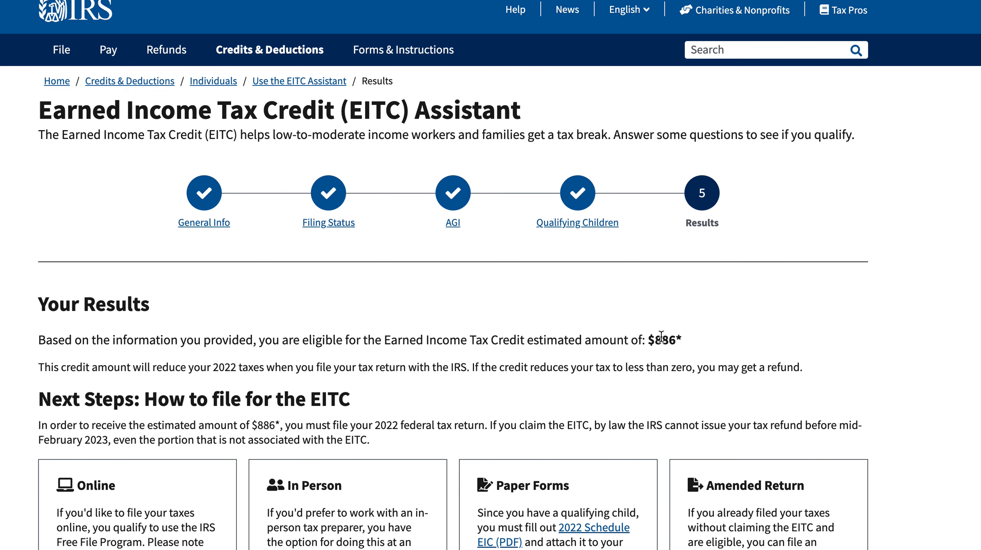
{"action": "scroll", "coordinate": [624, 351], "scroll_direction": "down", "scroll_amount": 3}
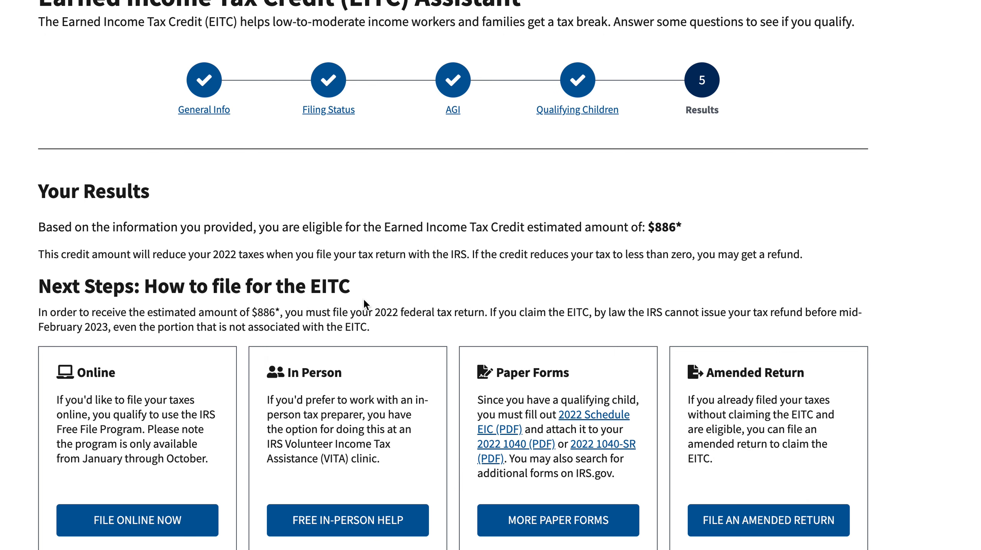
{"action": "scroll", "coordinate": [364, 300], "scroll_direction": "down", "scroll_amount": 1}
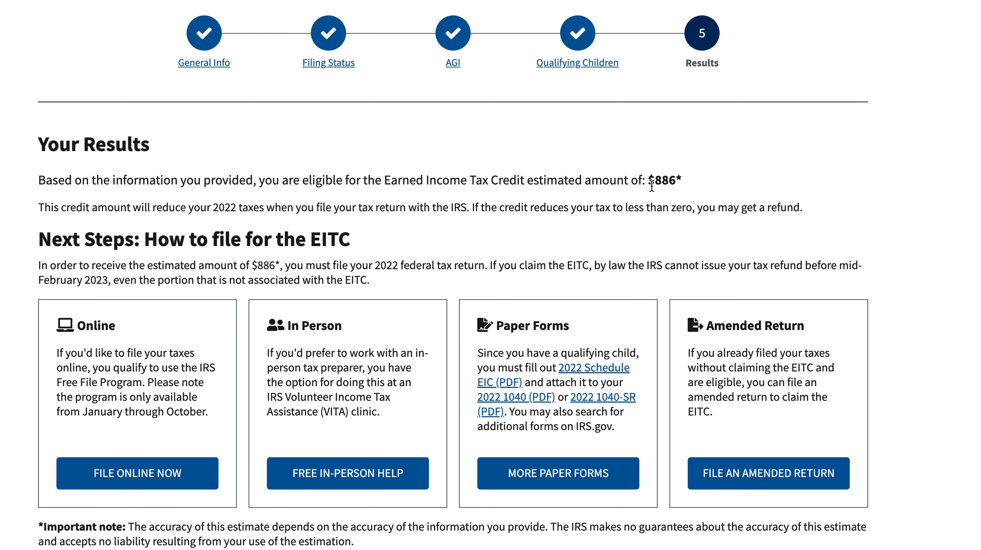
{"action": "scroll", "coordinate": [543, 177], "scroll_direction": "up", "scroll_amount": 4}
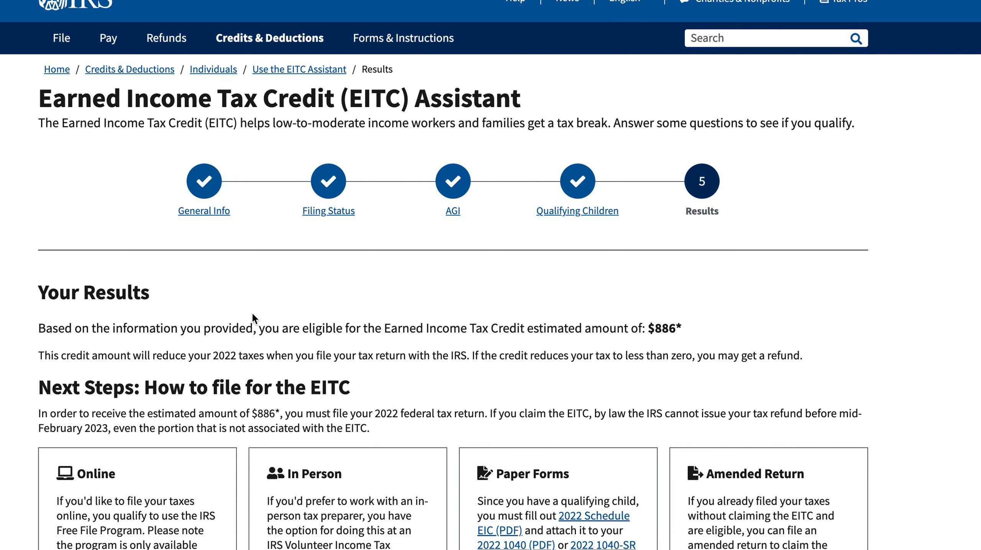
{"action": "key", "text": "super+shift+5"}
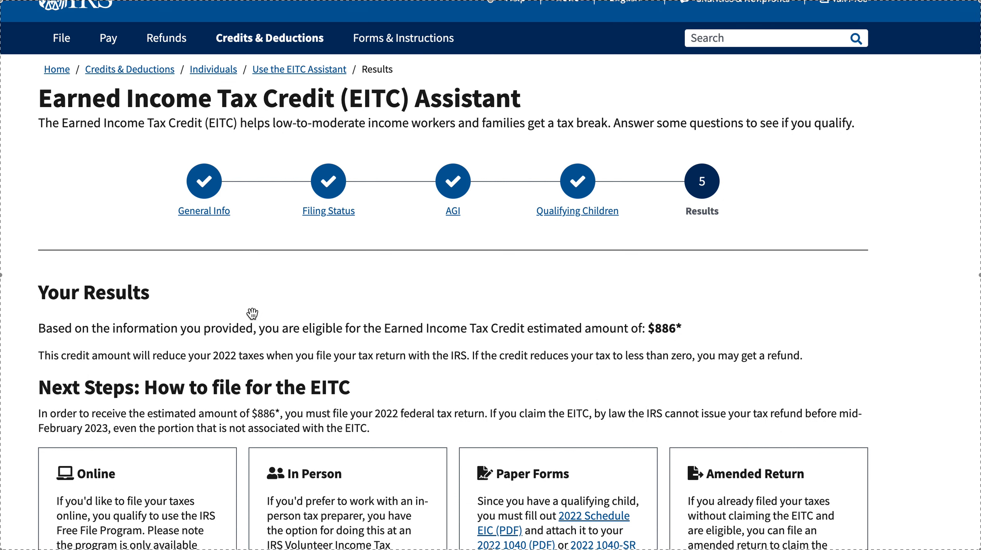